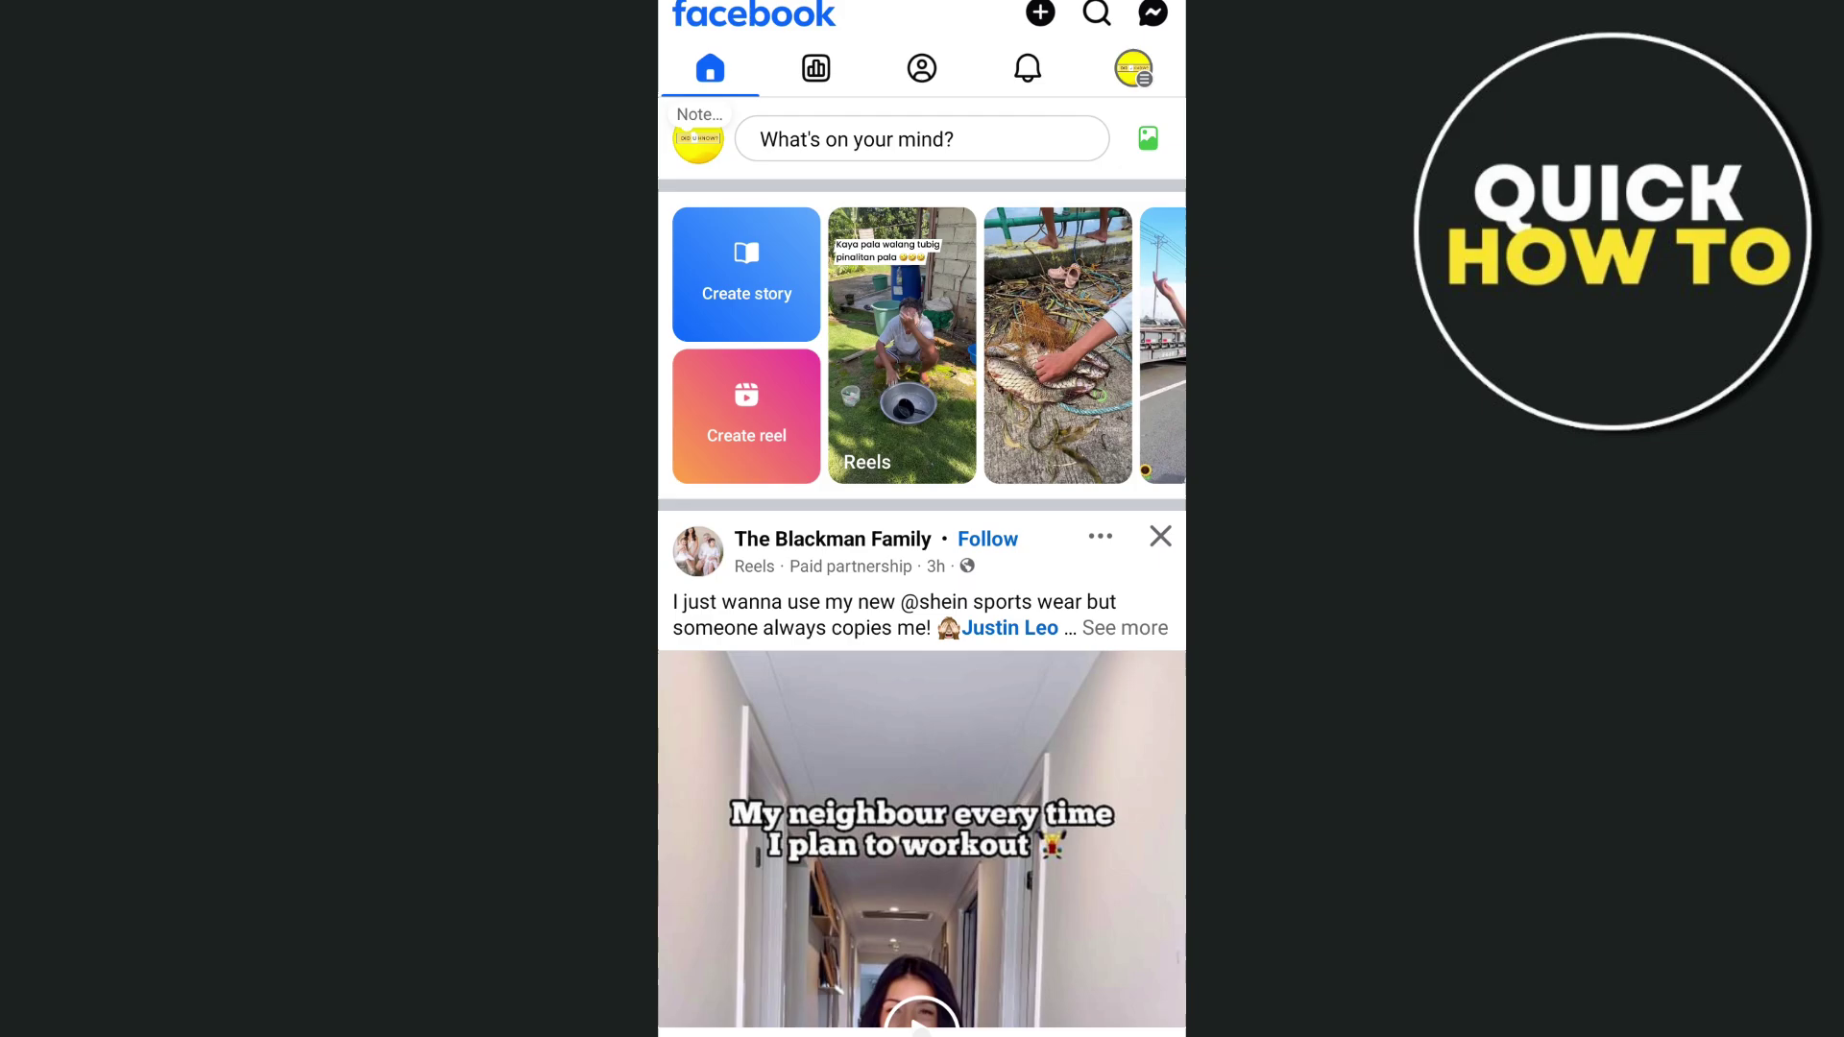
- Leave Facebook for the phone's home screen, with the quick settings panel showing
key(super)
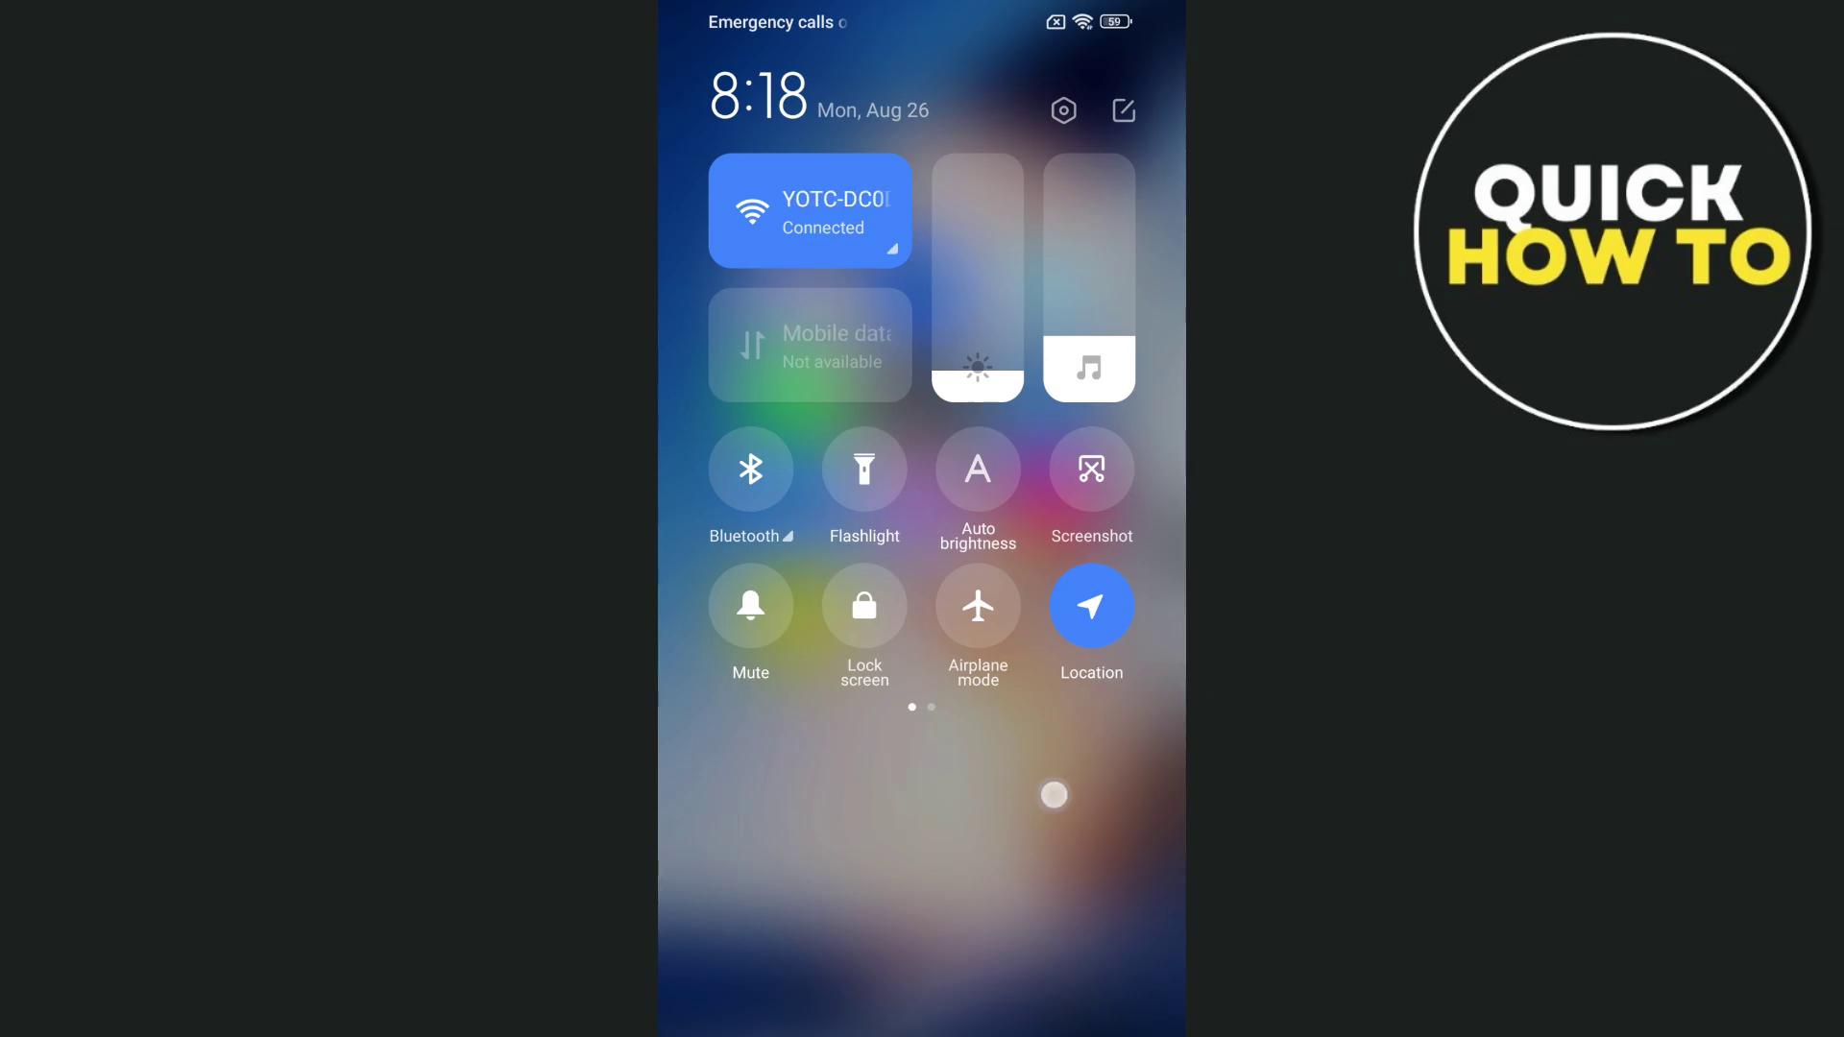
- Dismiss quick settings, close the Social folder, and open the folder containing Play Store
click(1055, 794)
click(1038, 823)
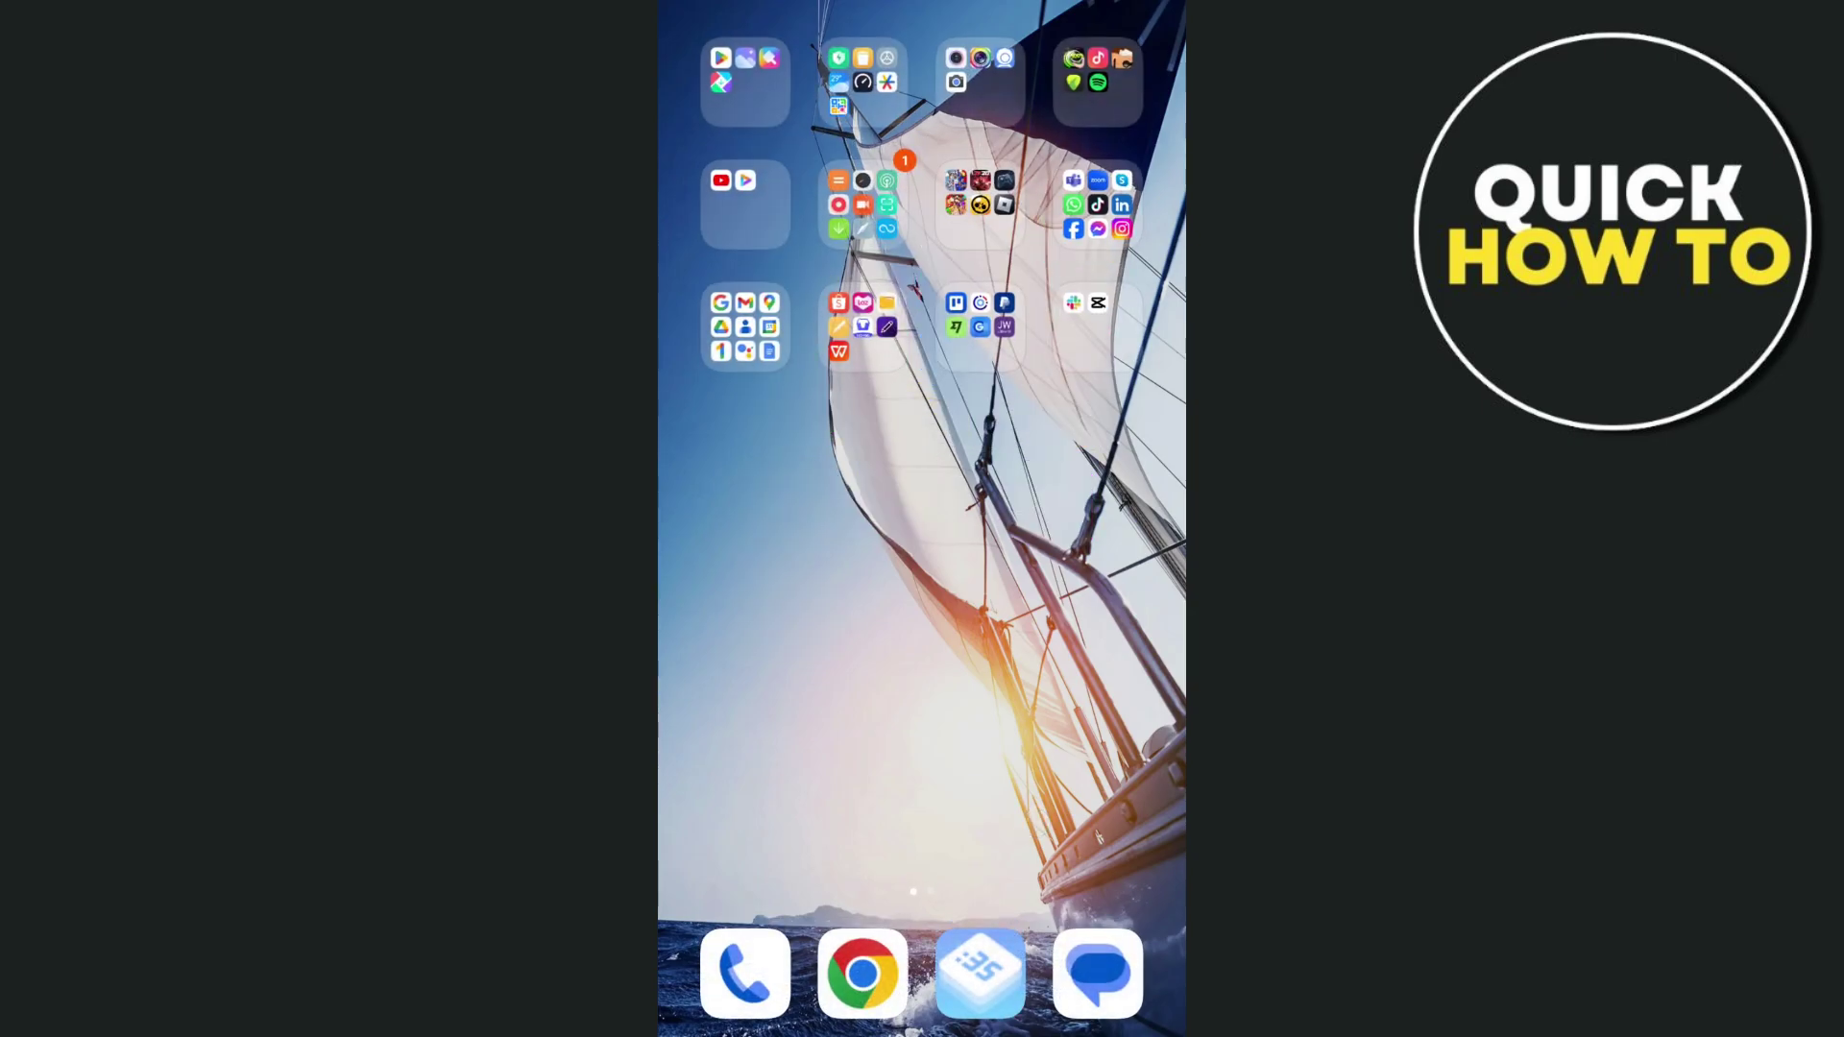
click(746, 80)
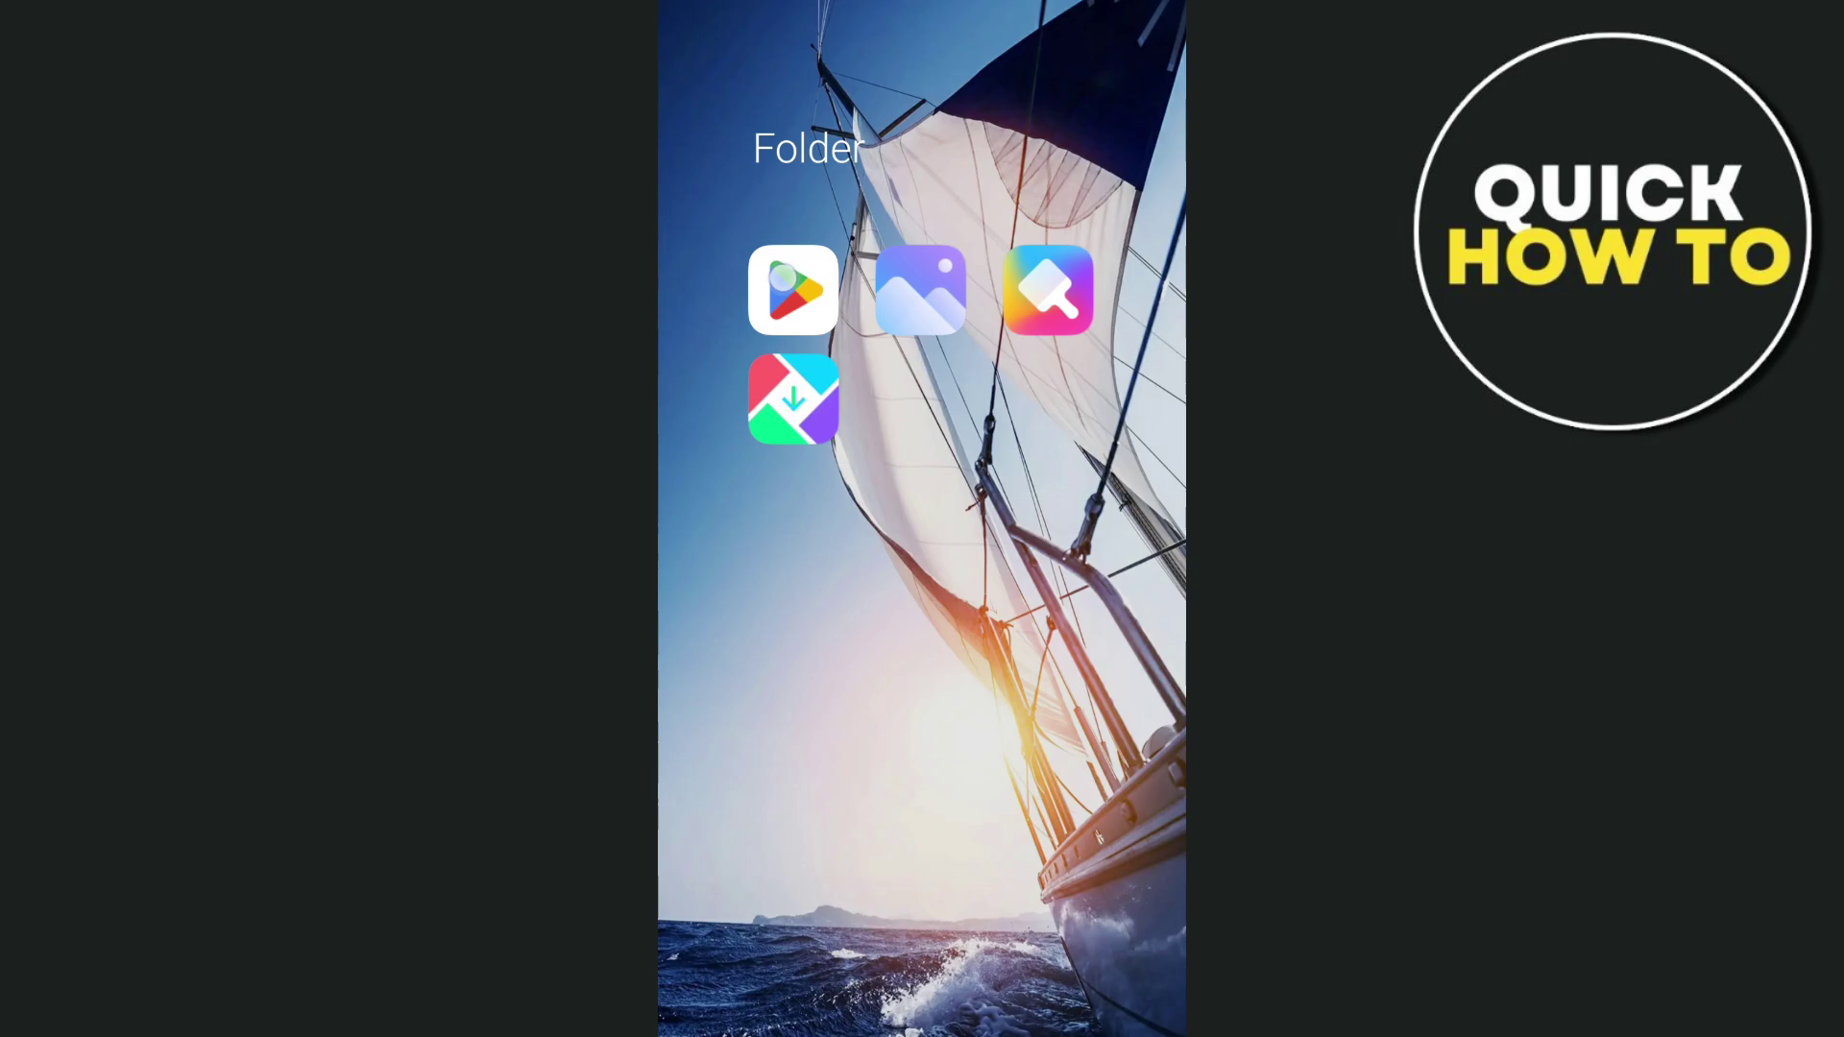
- Search Google Play Store for 'face' and choose the facebook suggestion
click(889, 284)
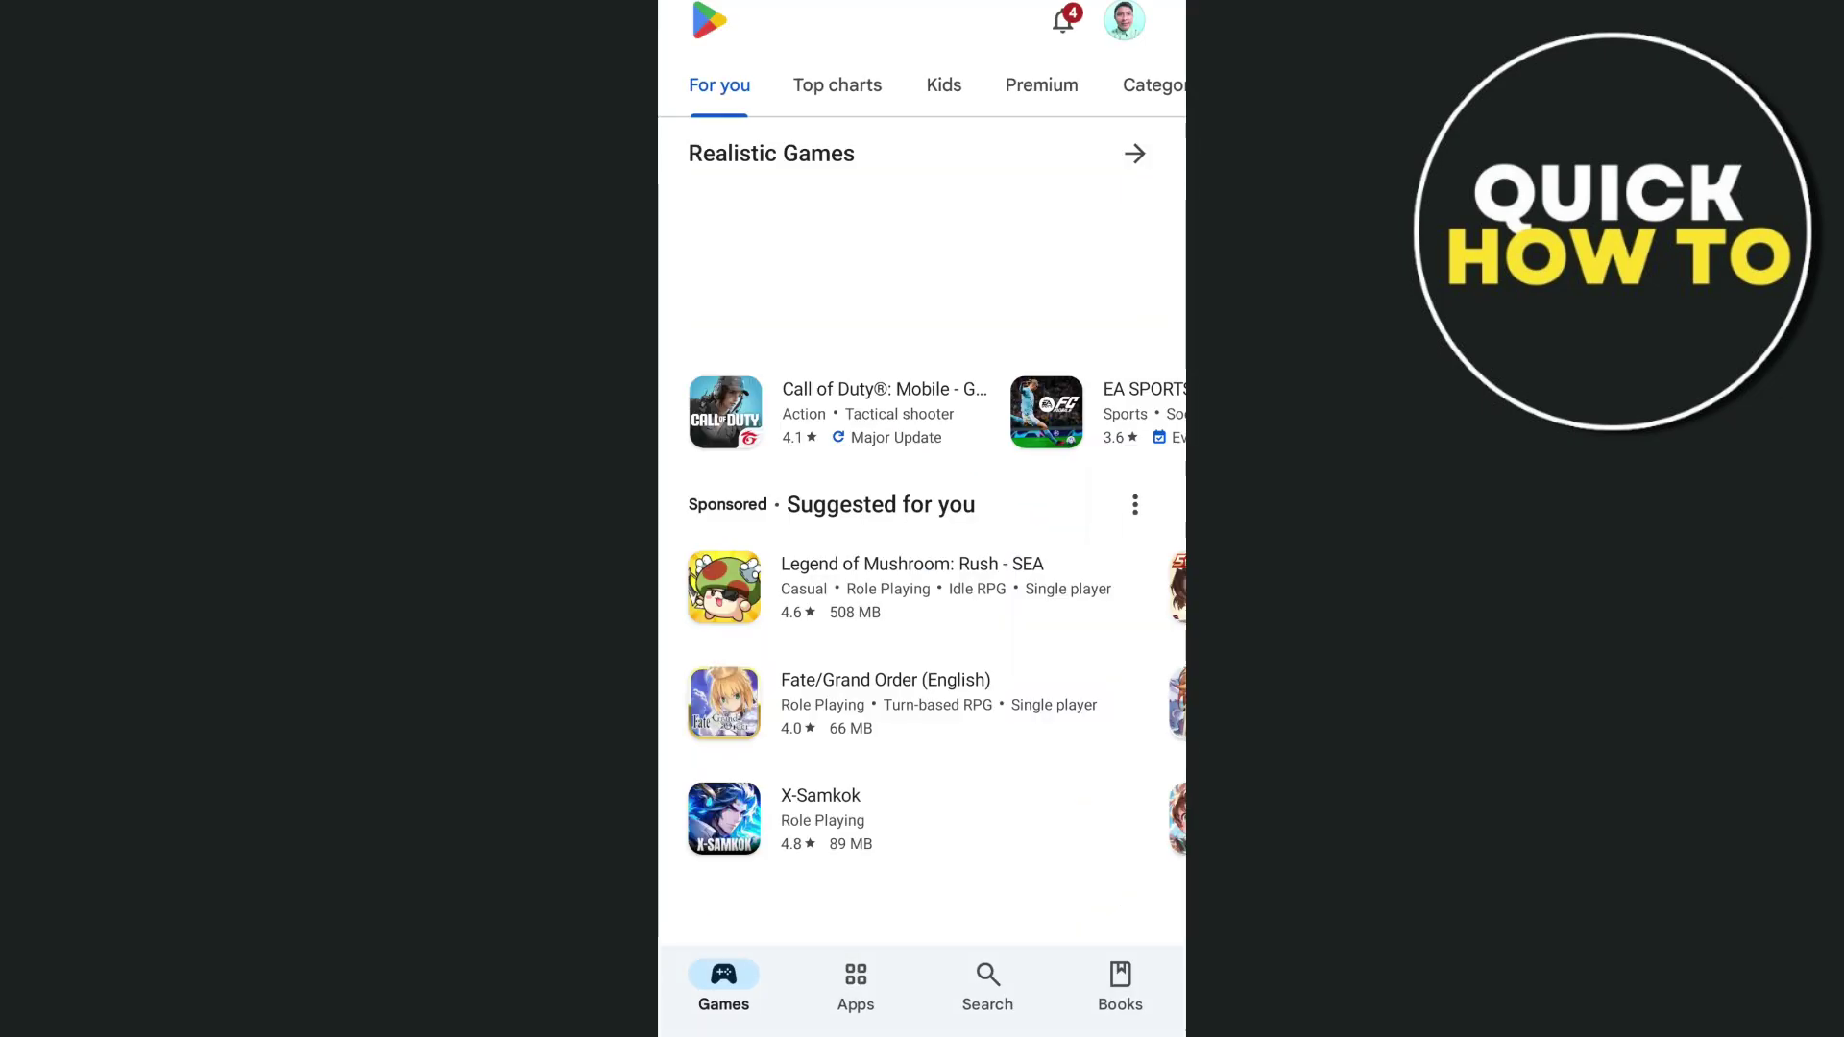
click(989, 988)
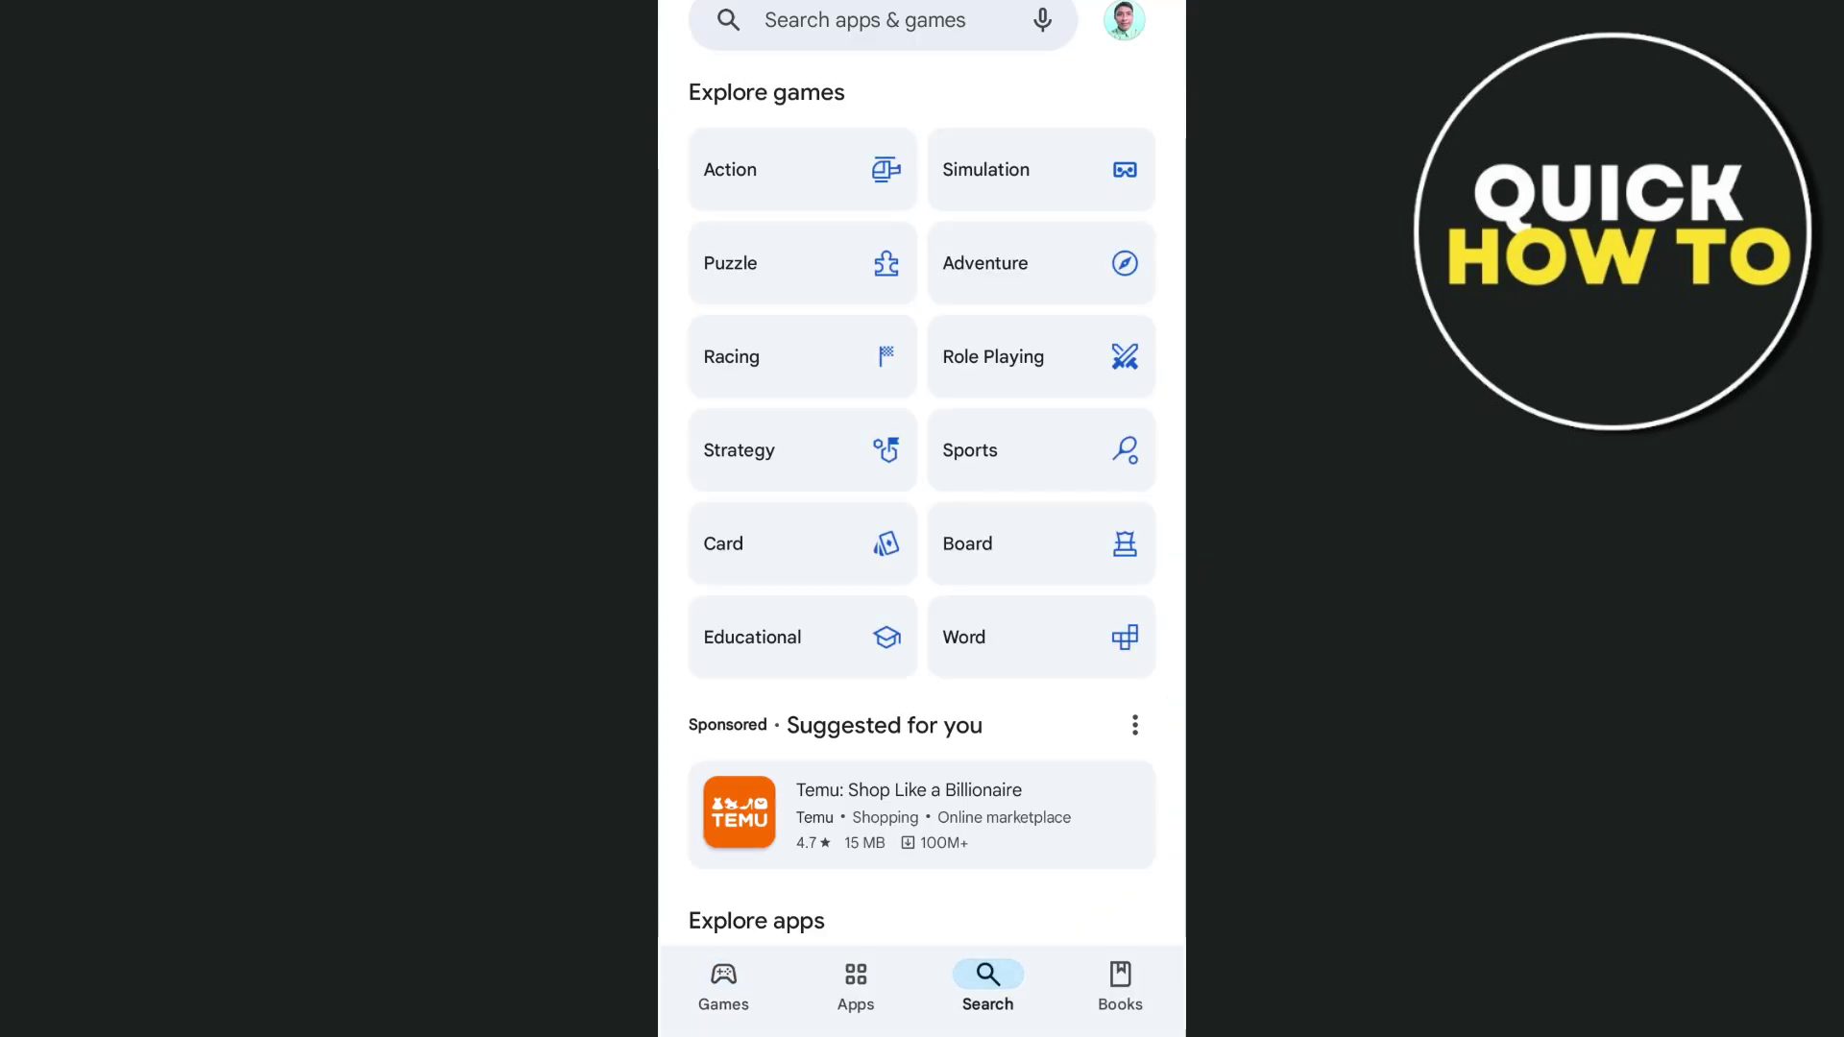
click(894, 19)
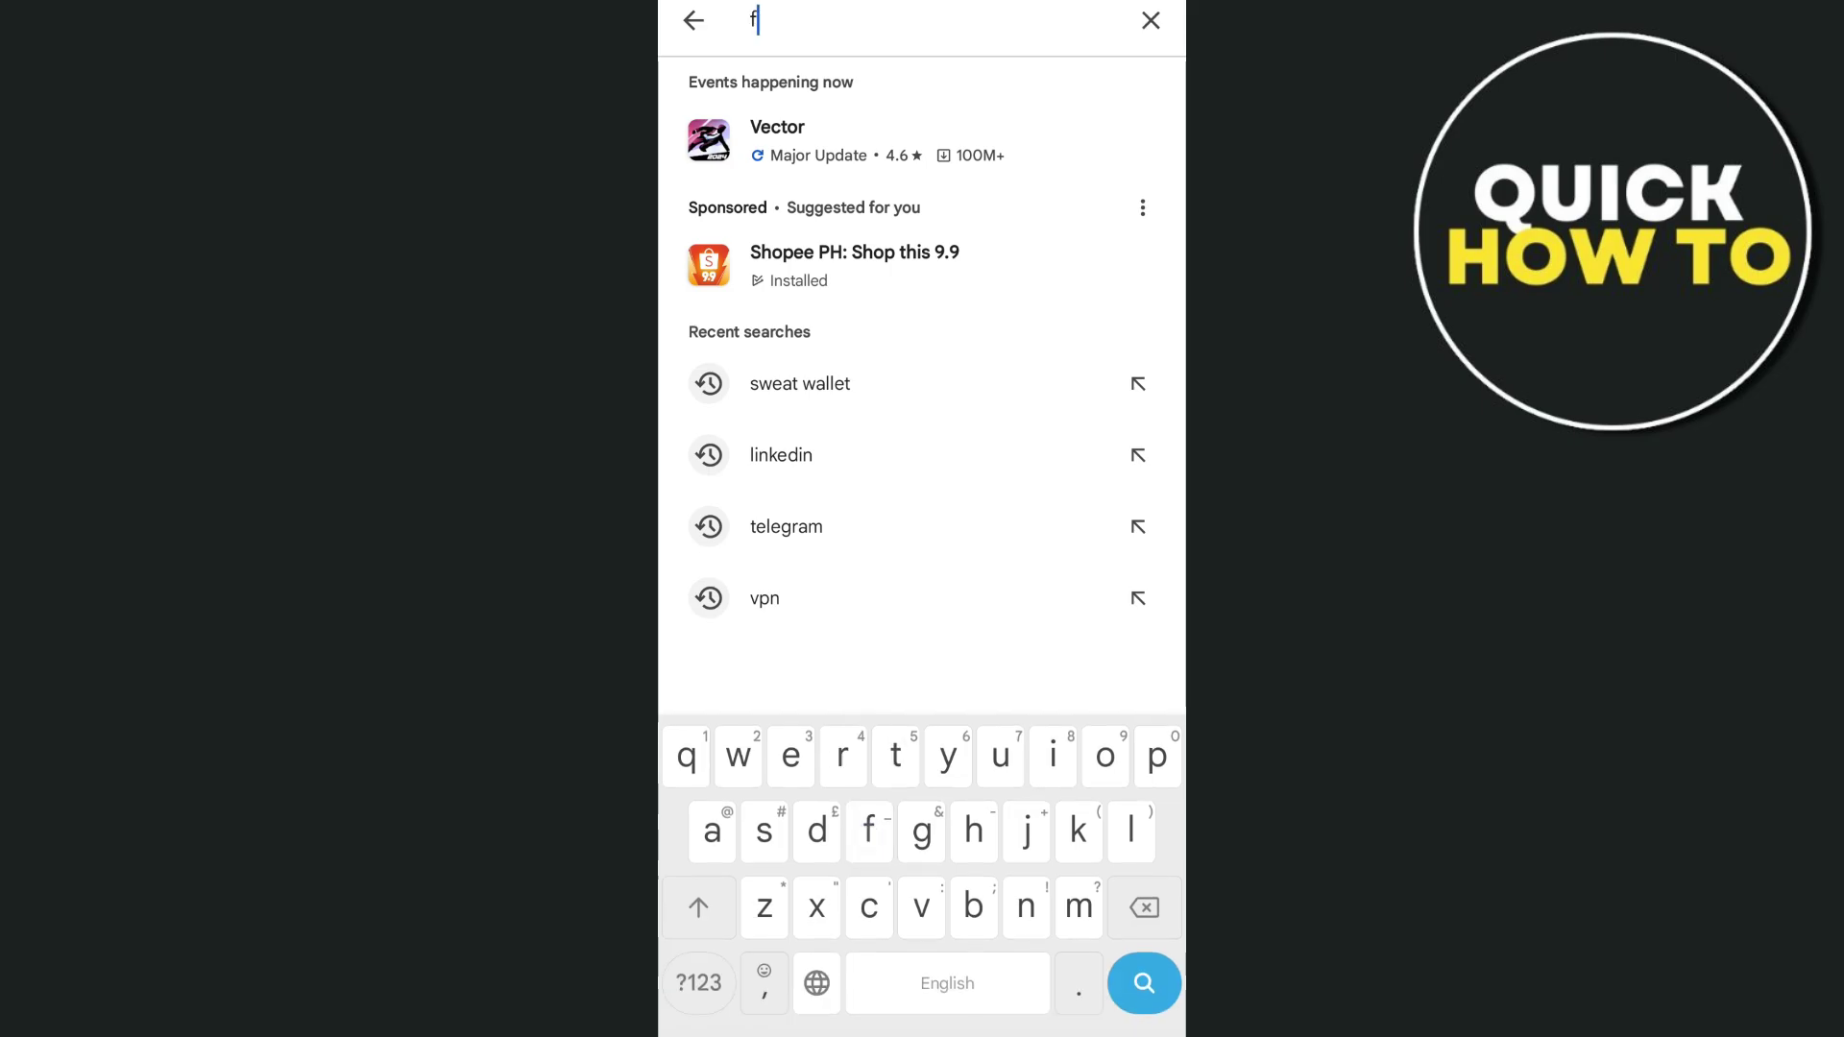
text(face)
click(898, 86)
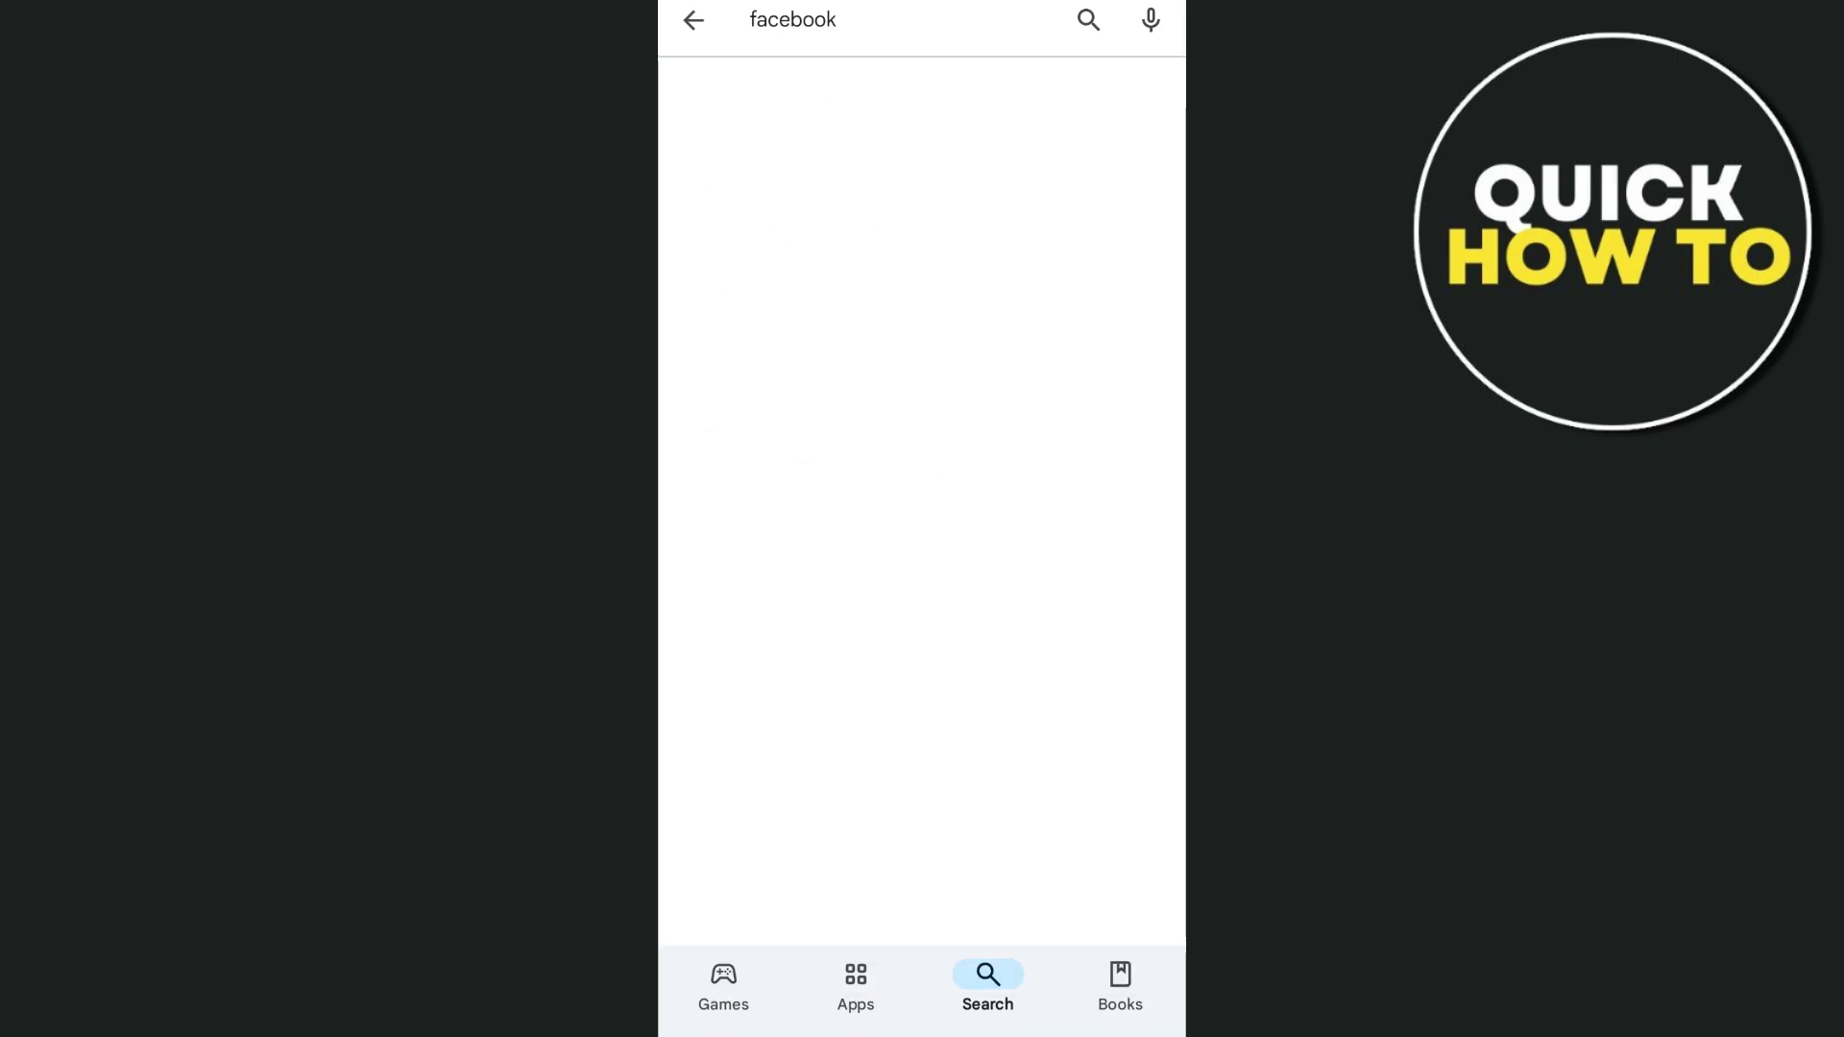
- Launch Facebook from its Play Store listing
click(879, 325)
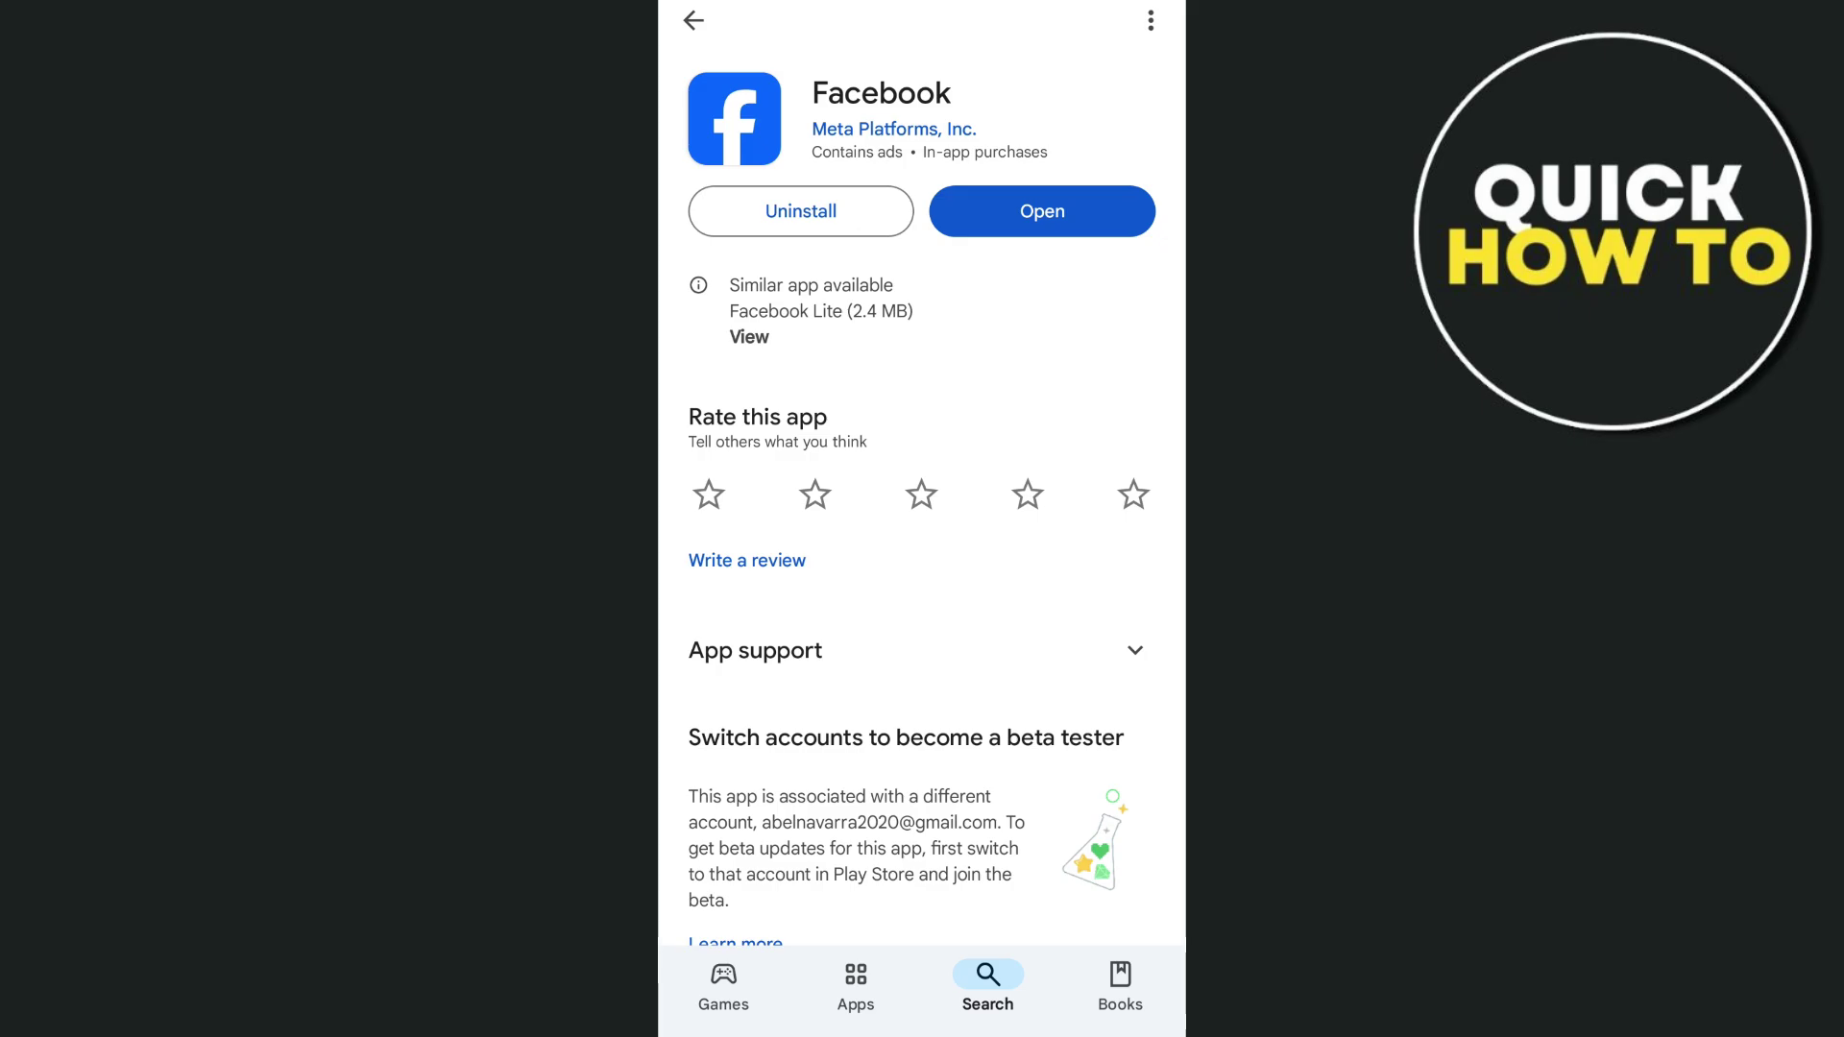
click(1098, 217)
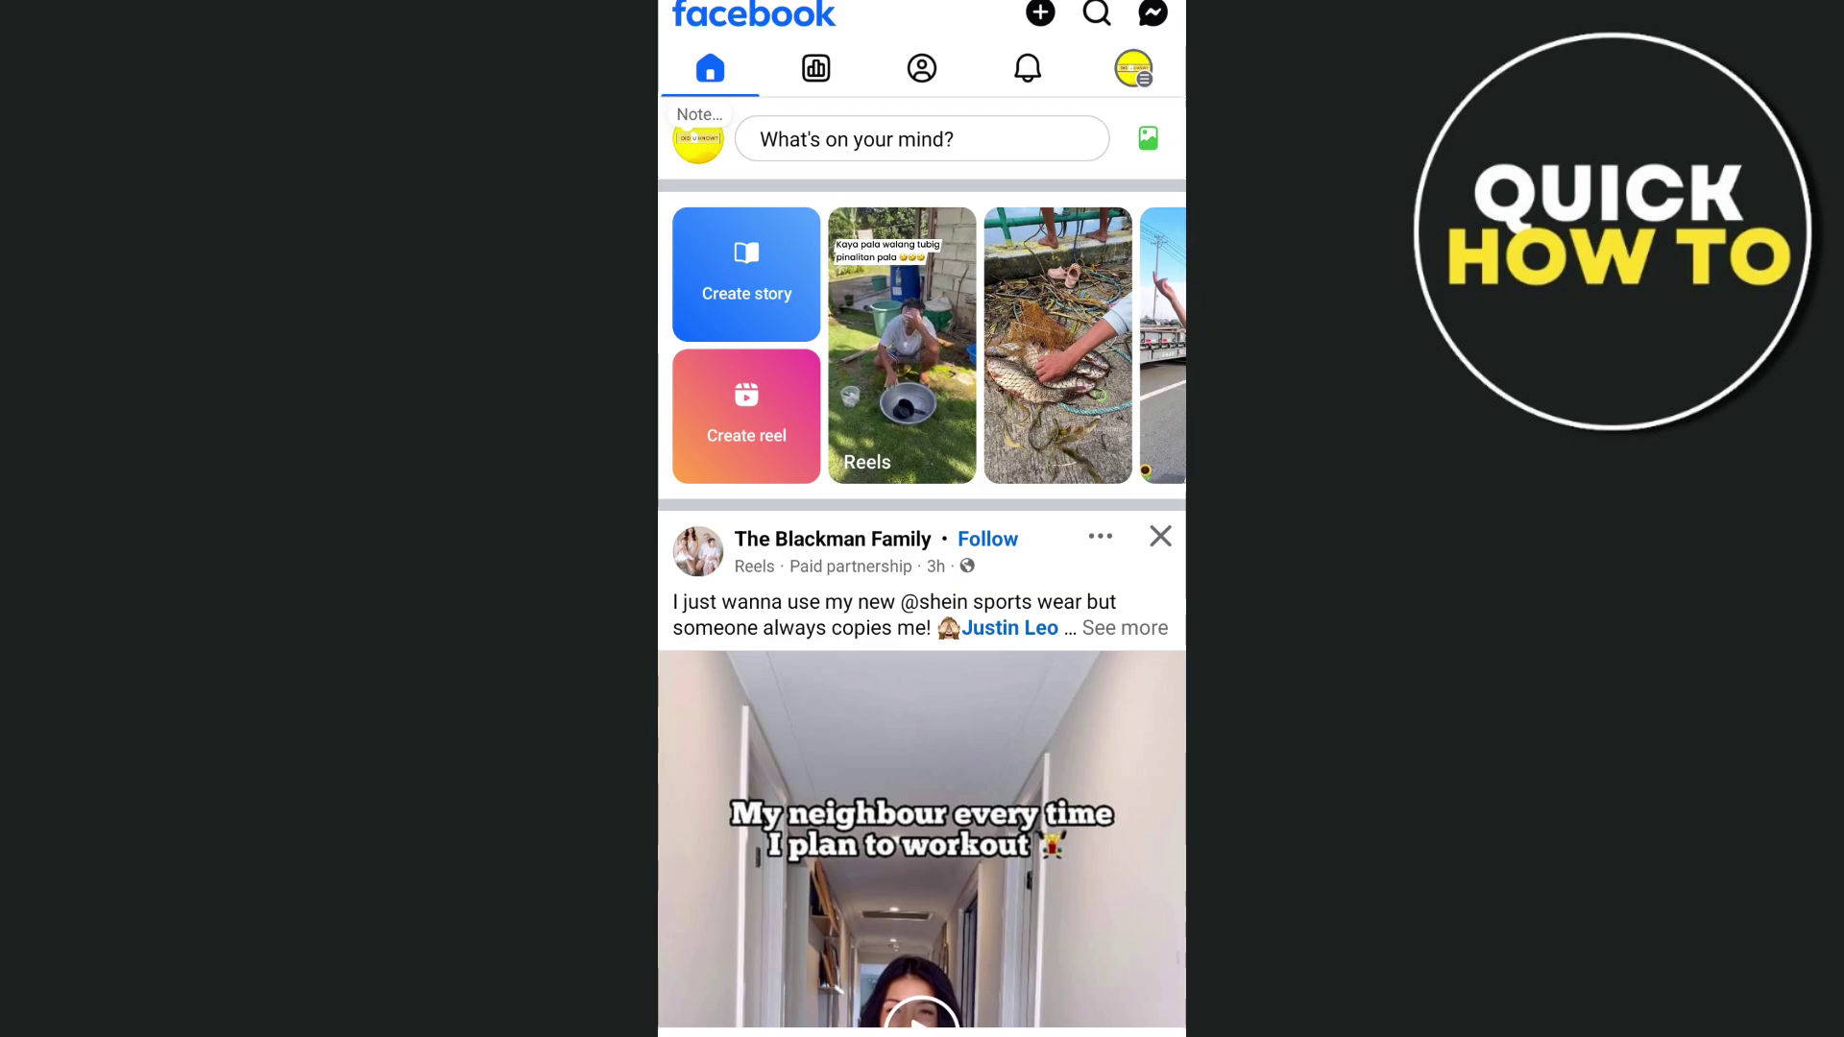
- Show the Settings & privacy section's options in Facebook's Menu
click(1135, 70)
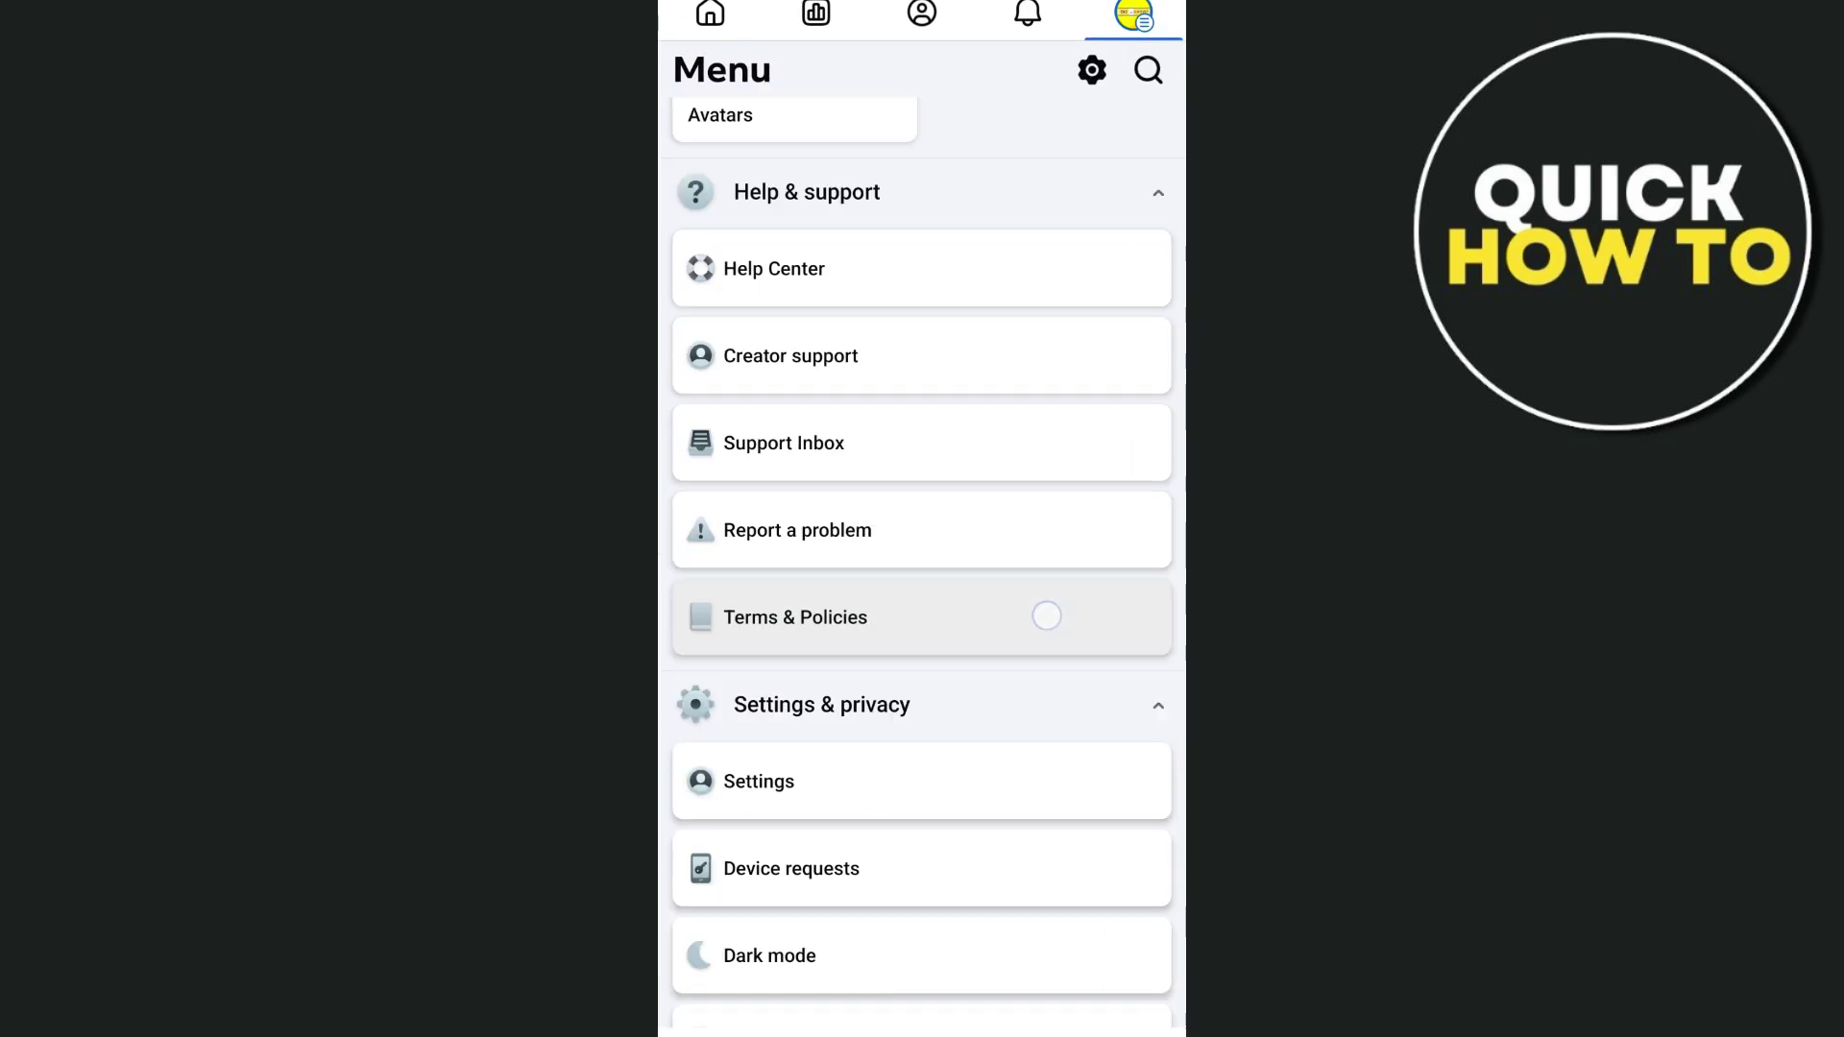
scroll(922, 578, down, 5)
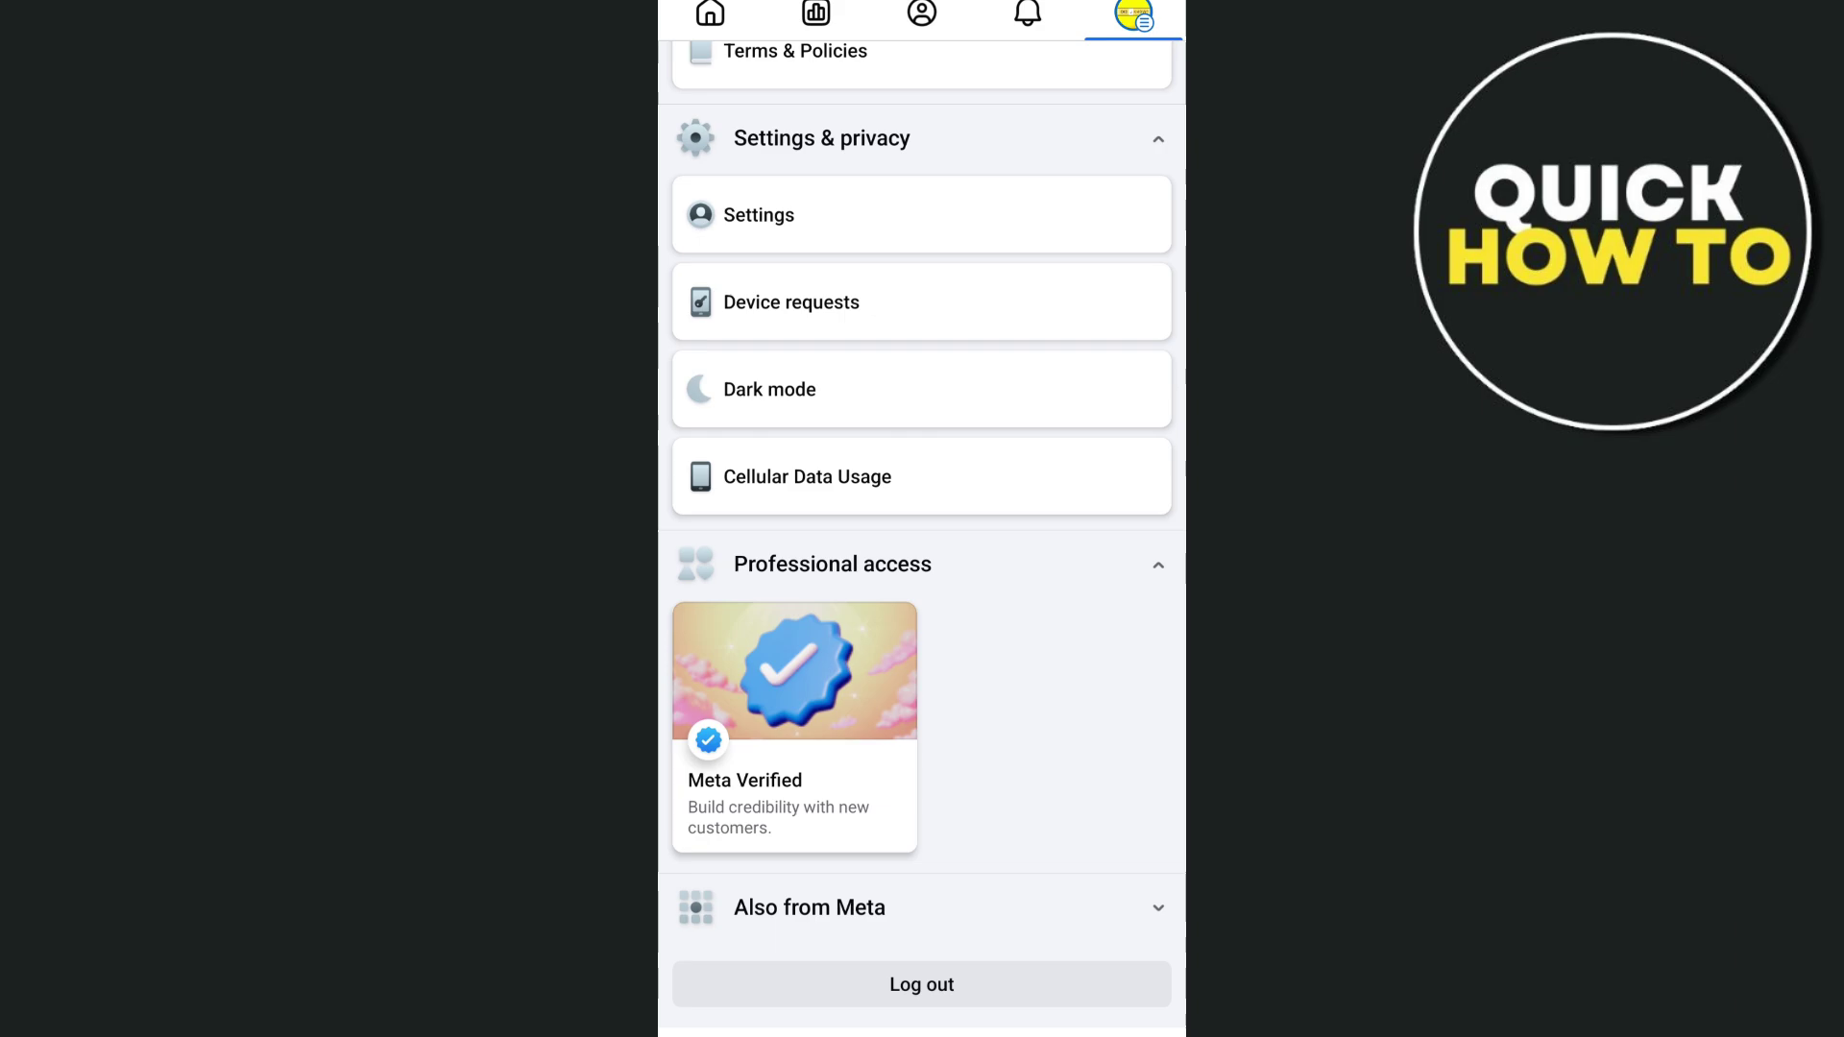
scroll(923, 577, up, 2)
click(922, 383)
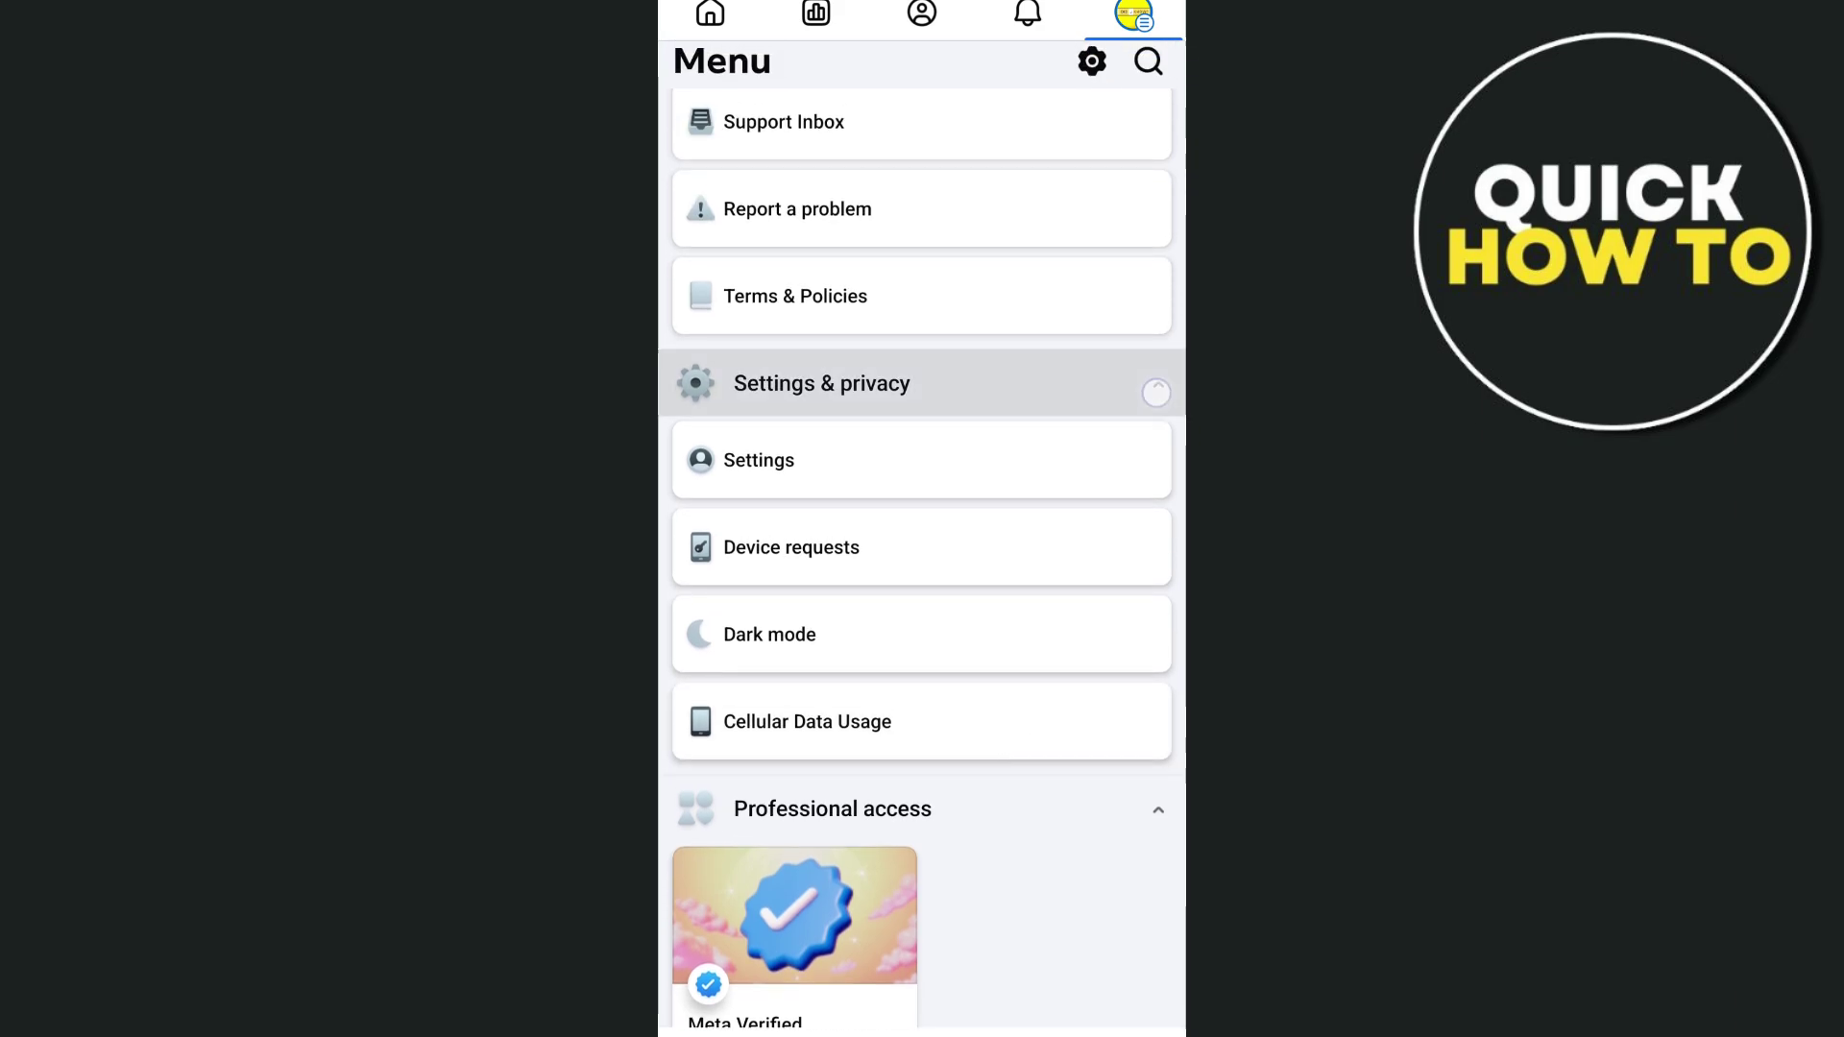
click(922, 497)
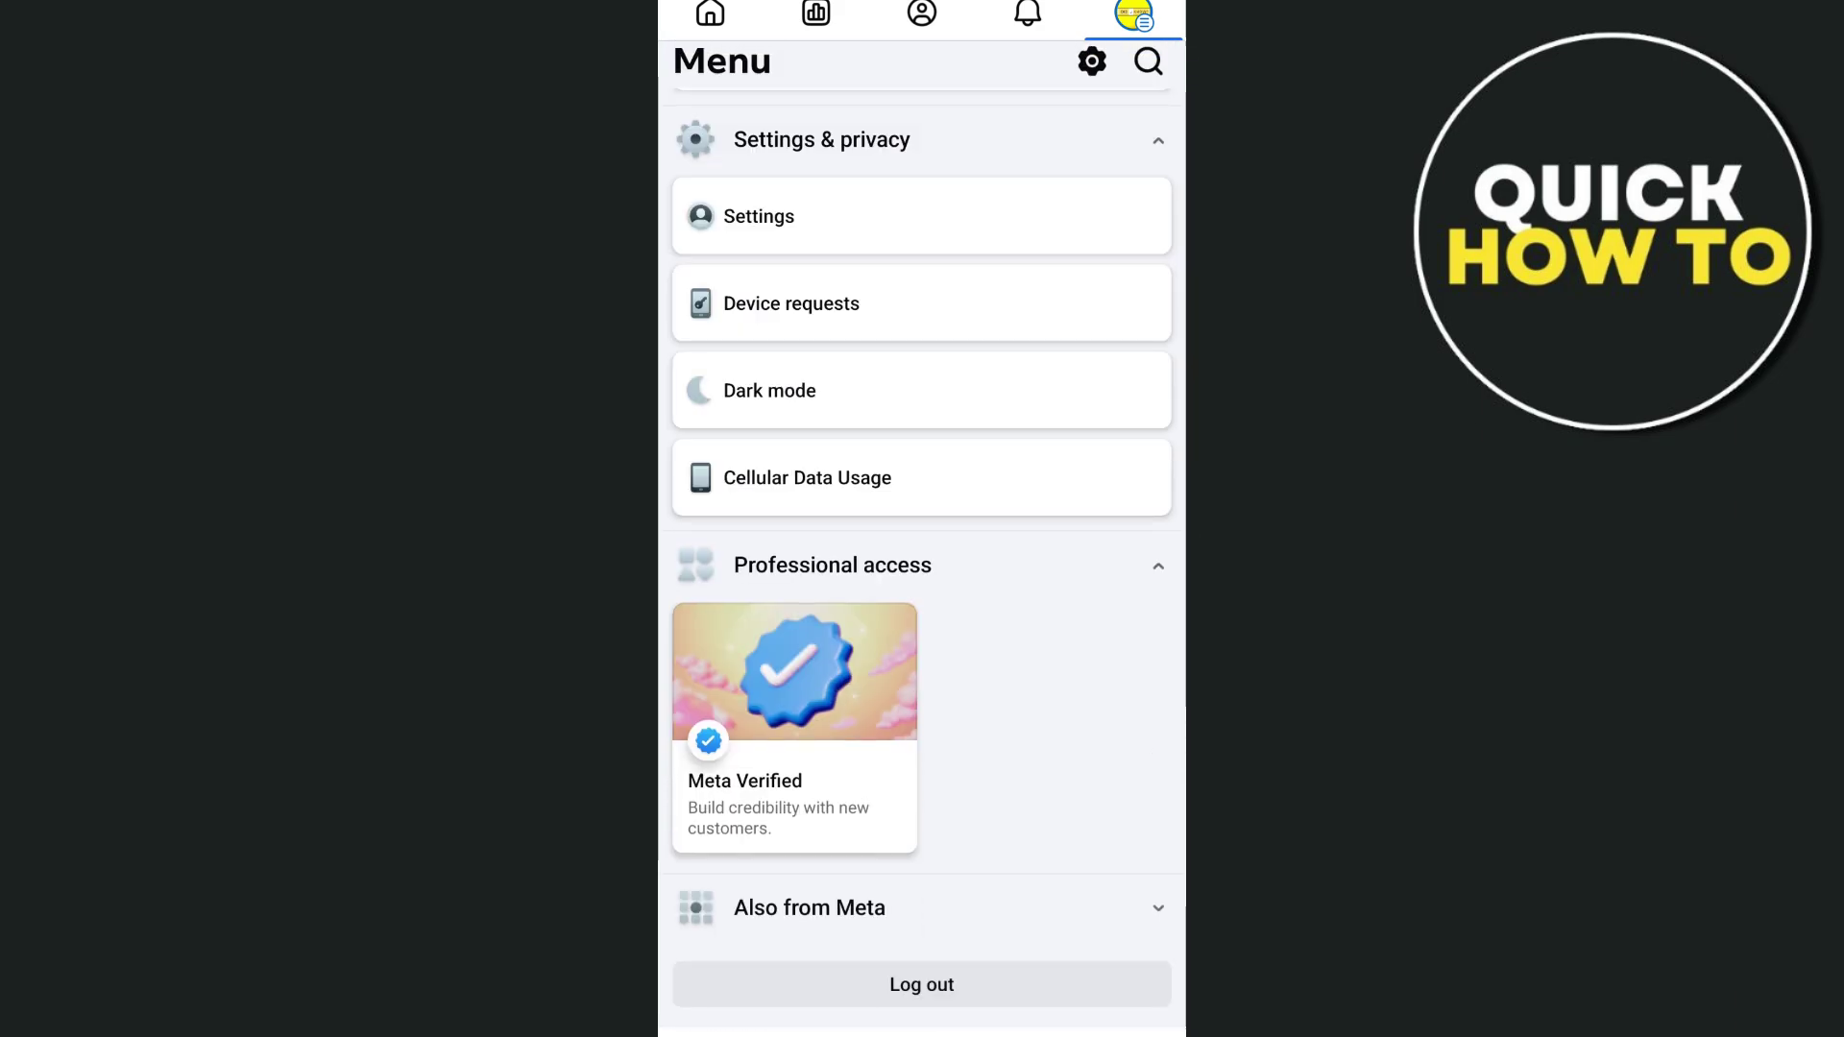
- Clear the in-app browser's browsing data under Permissions > Browser, then return to Settings & privacy
click(923, 216)
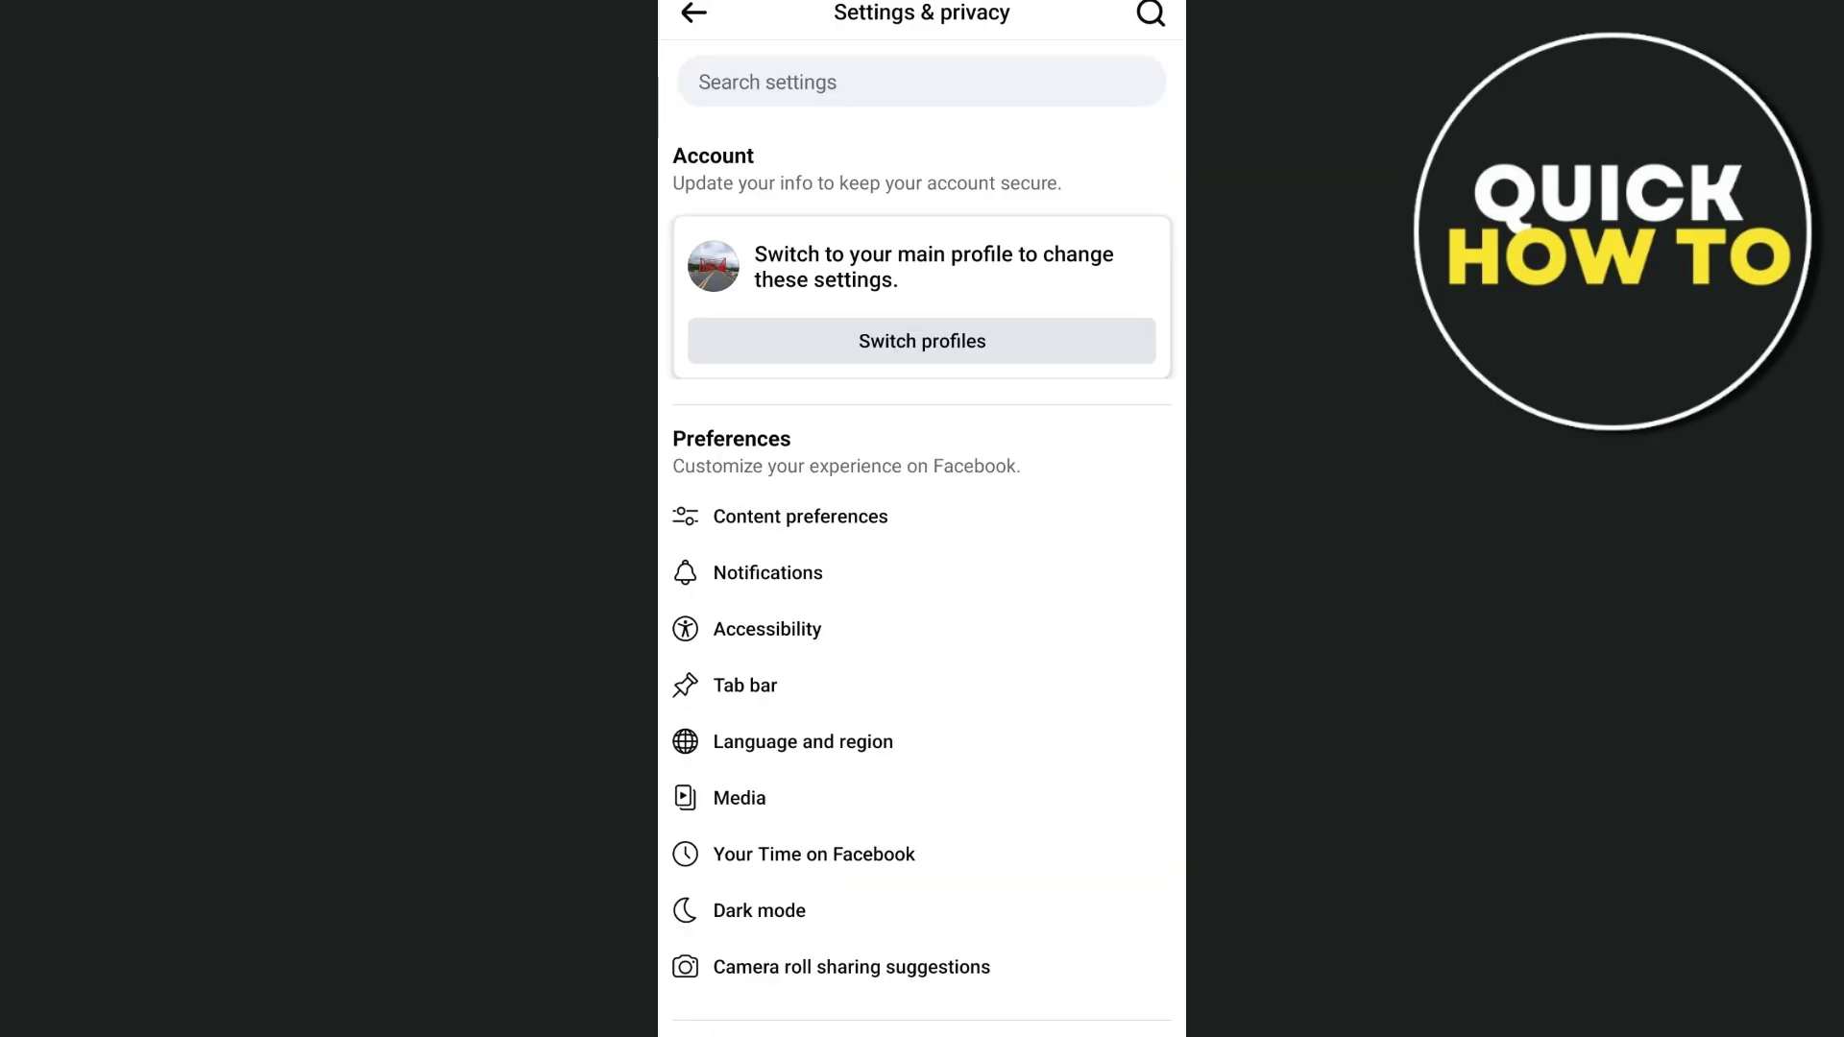
click(922, 894)
scroll(922, 577, down, 10)
scroll(922, 577, down, 3)
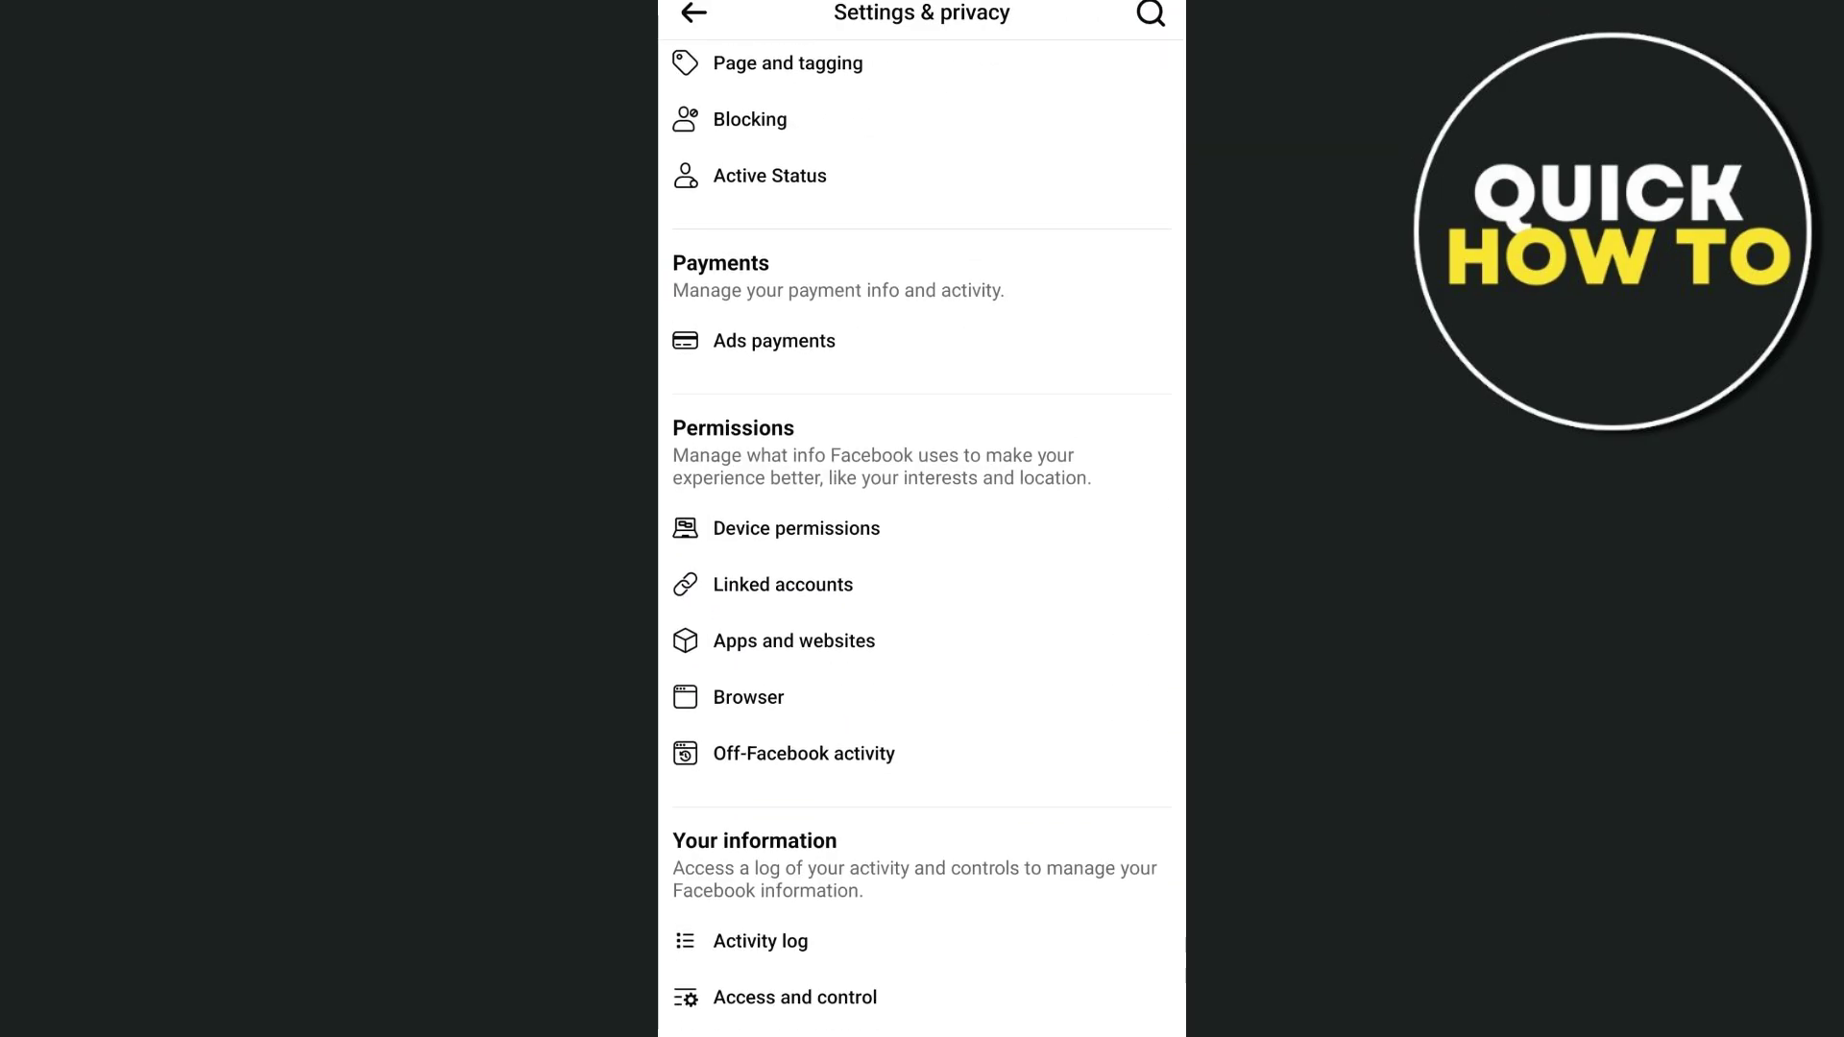
click(924, 698)
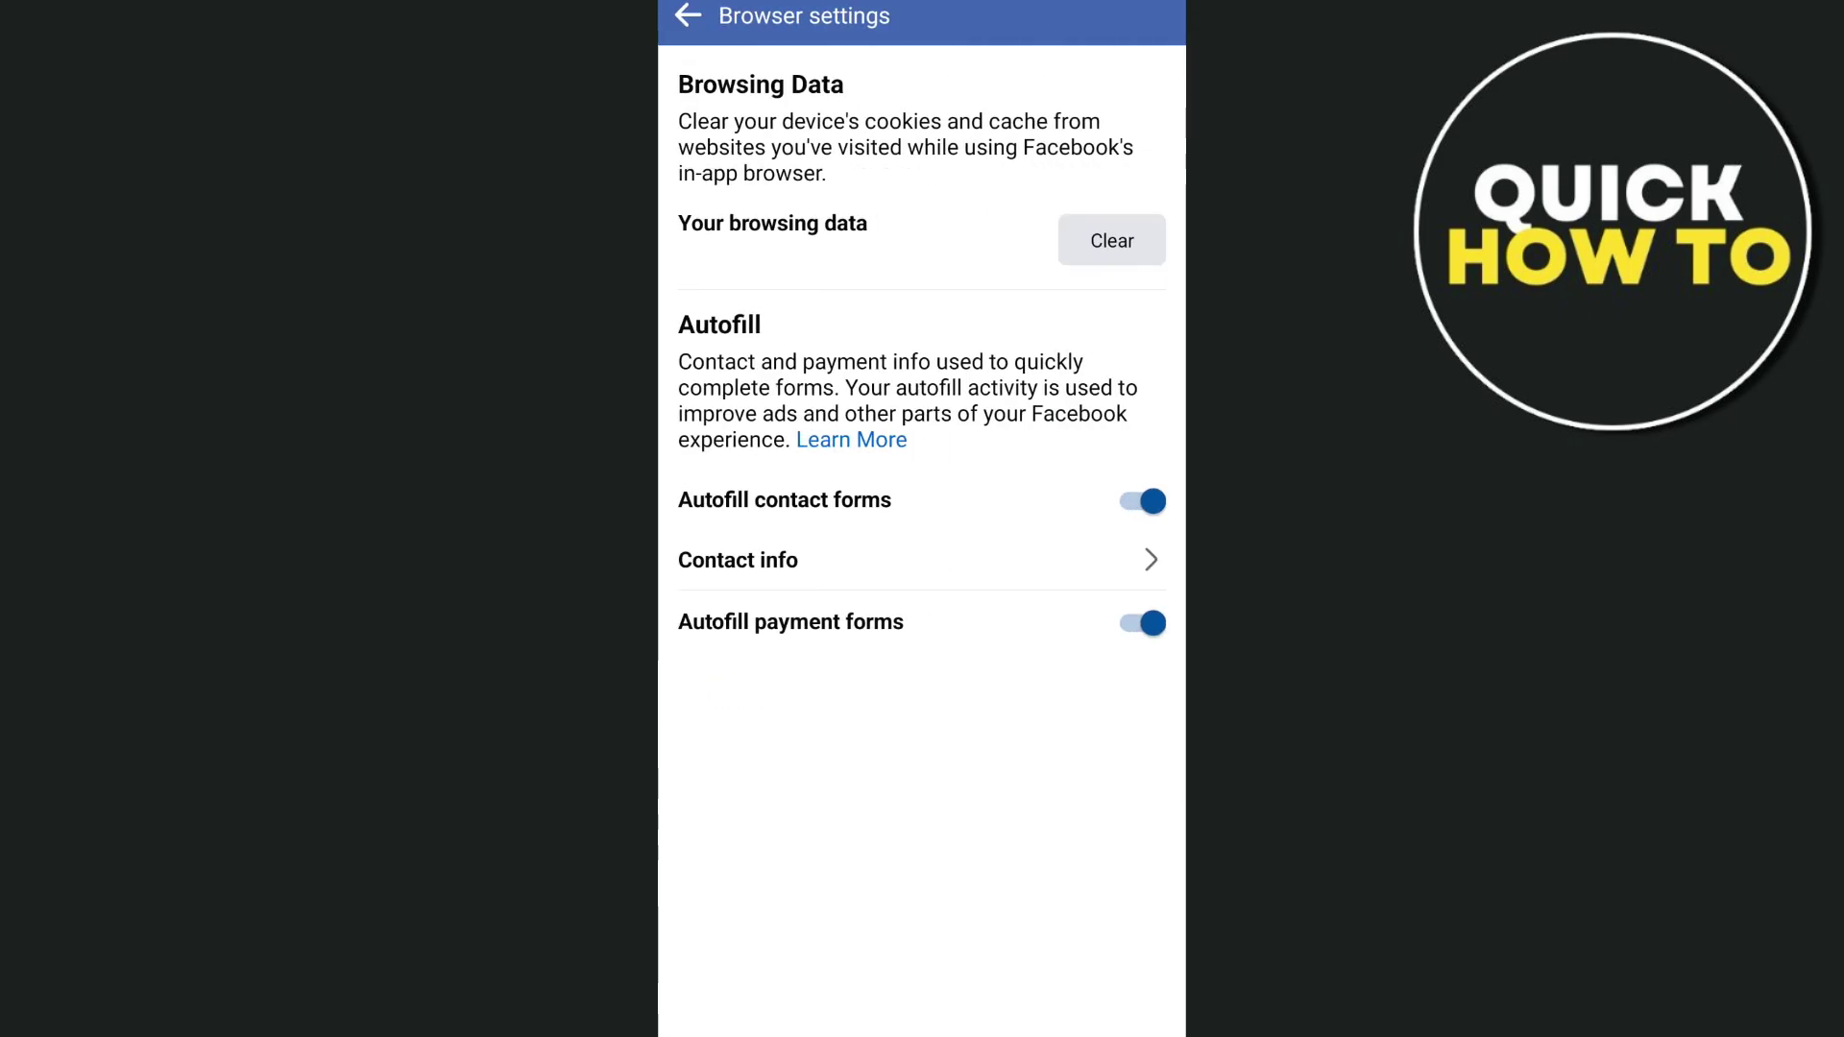
click(1111, 241)
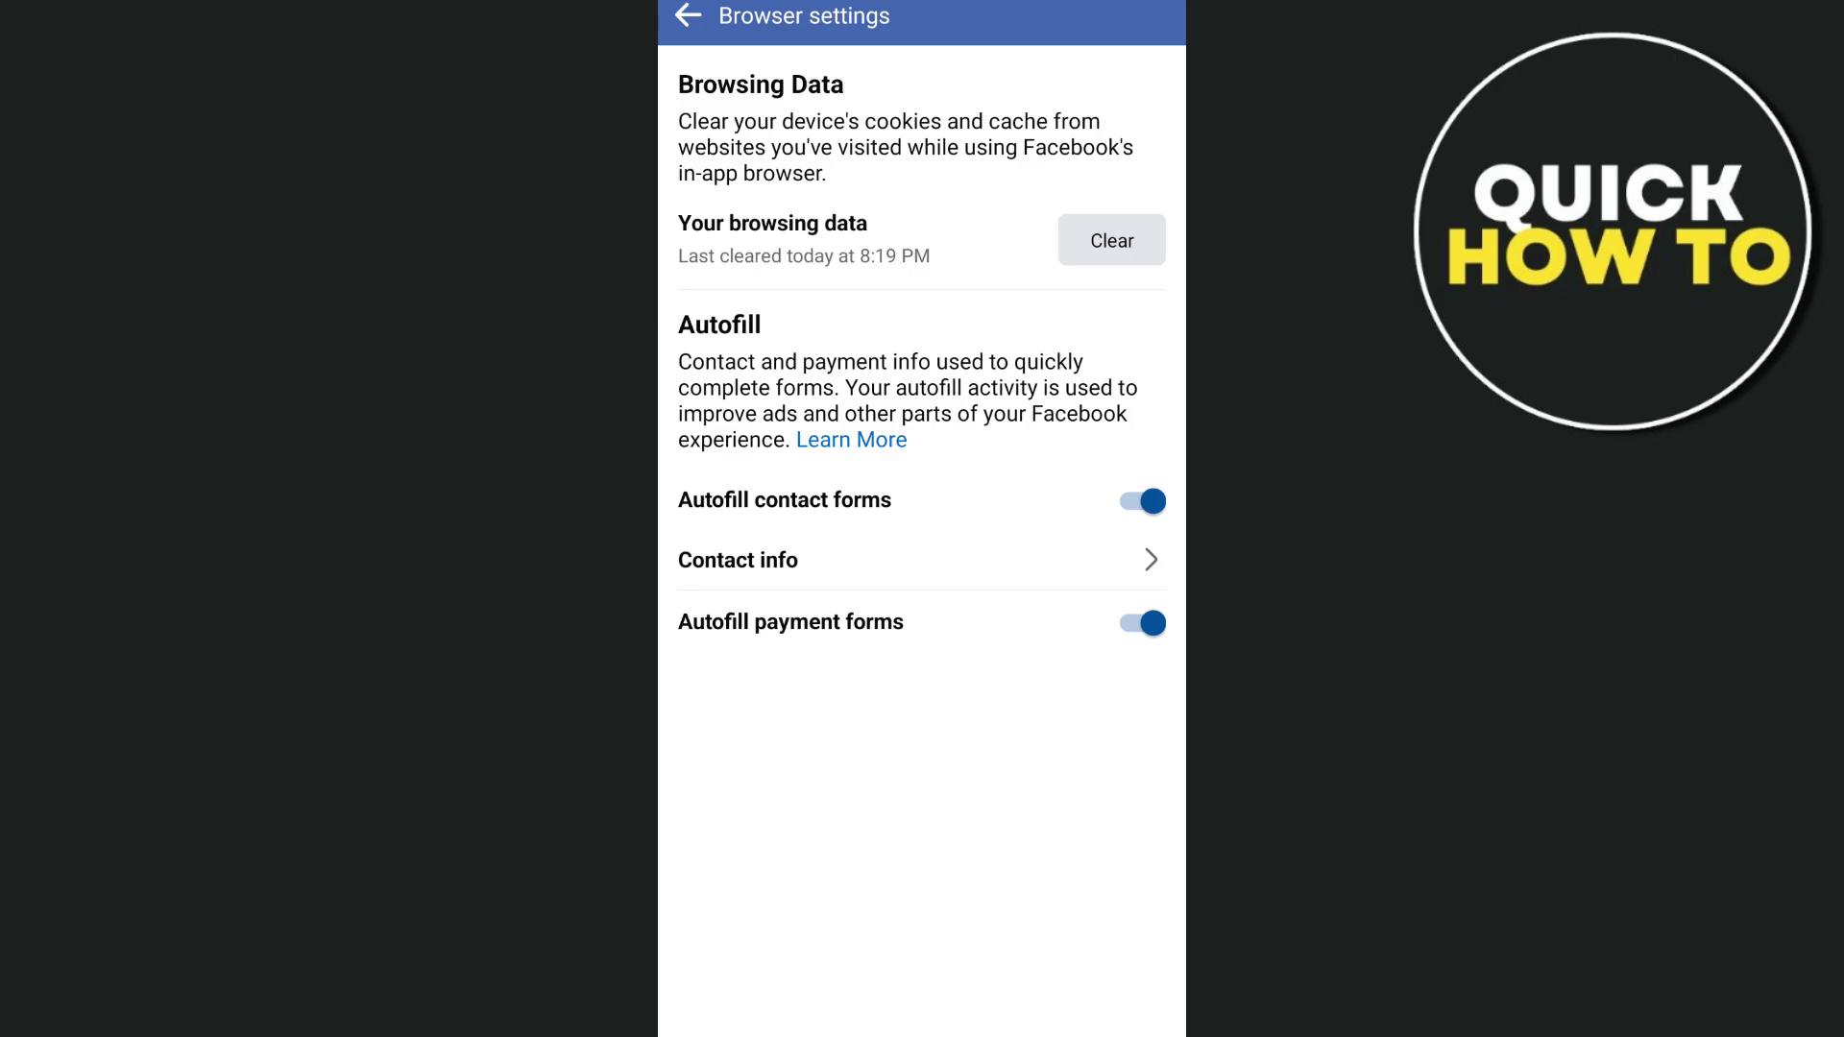
key(Escape)
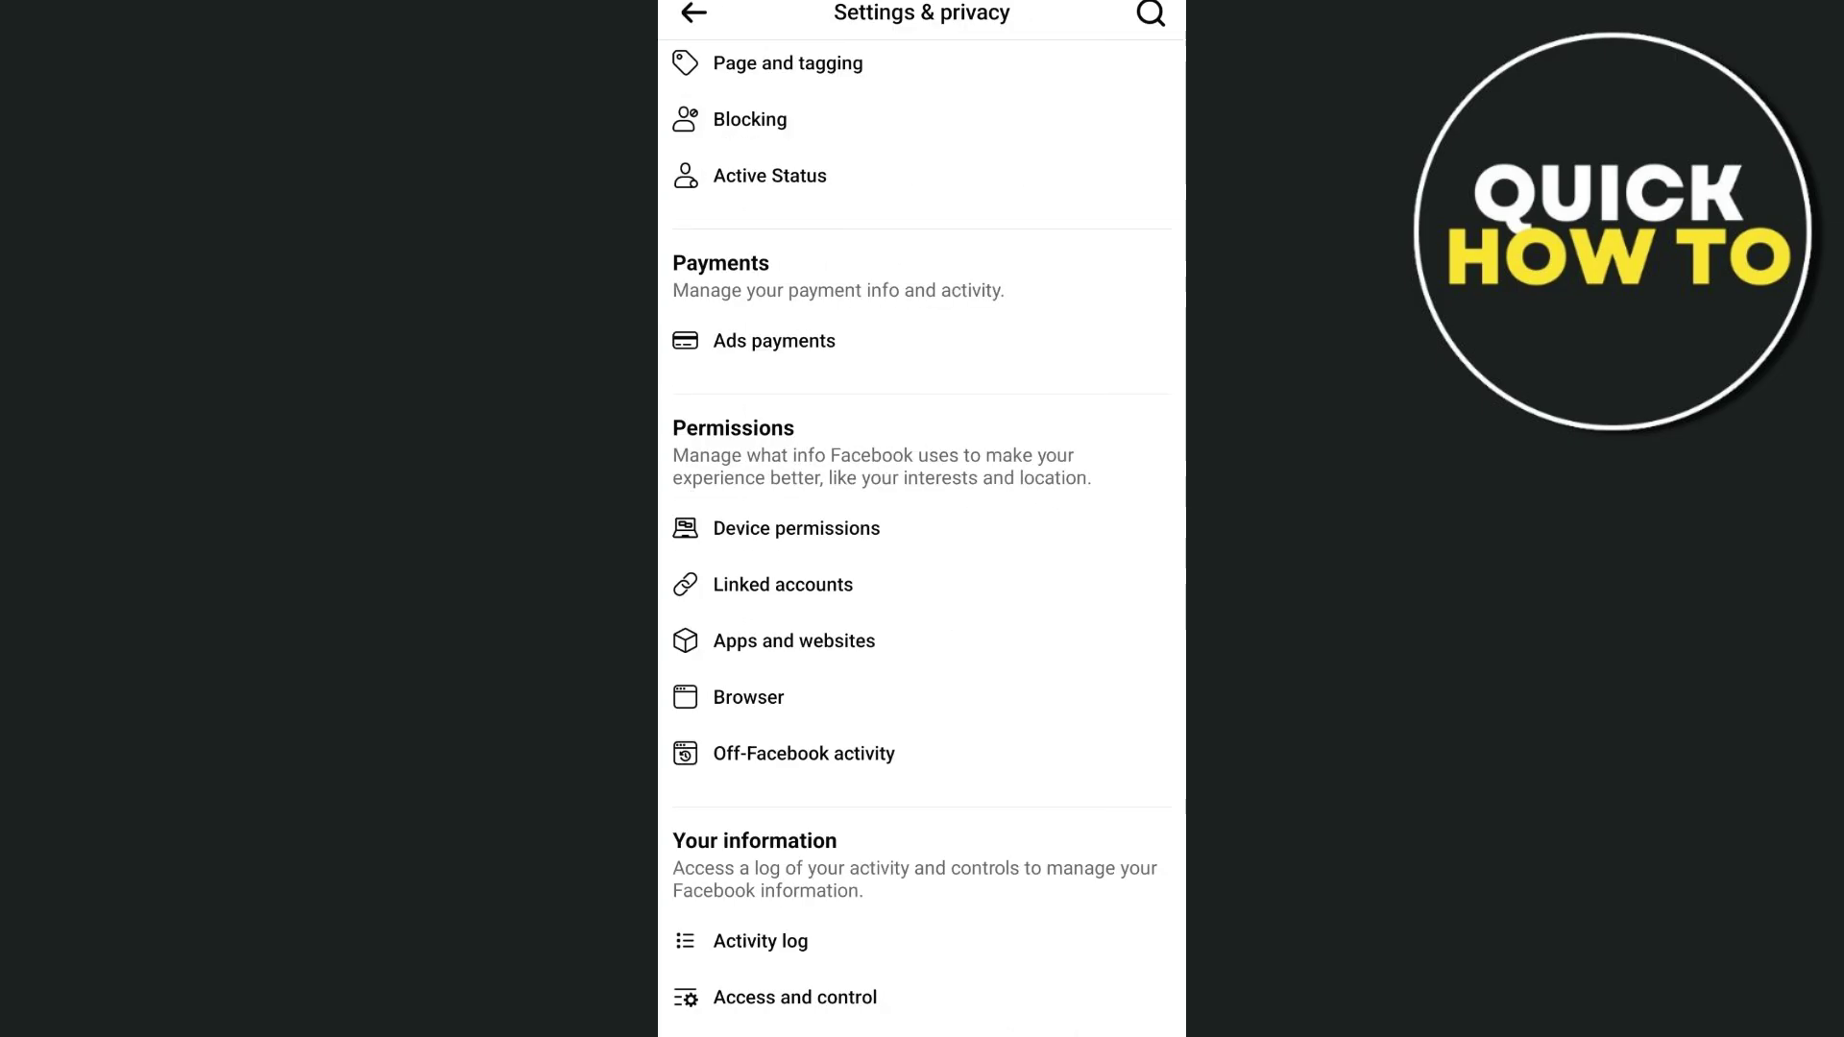
scroll(924, 576, down, 2)
- Choose Report a problem under Help & support in Facebook's Menu
key(Escape)
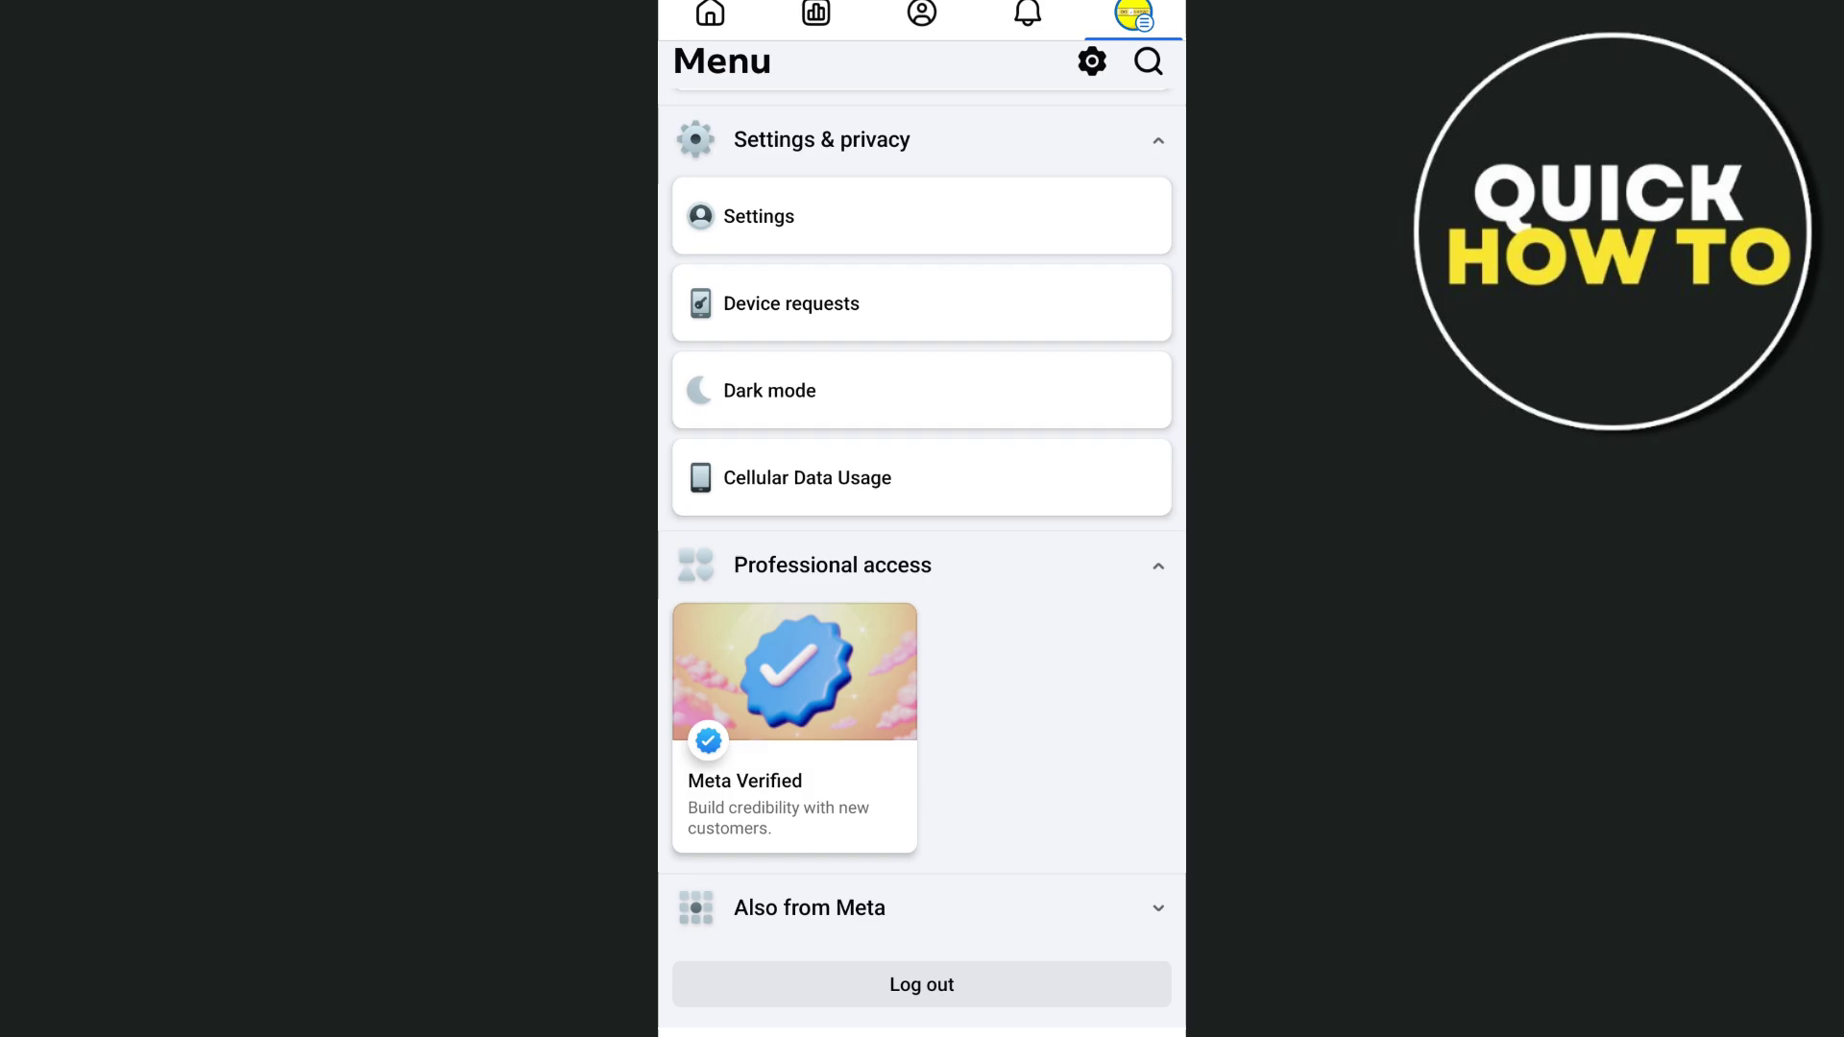
scroll(922, 576, up, 8)
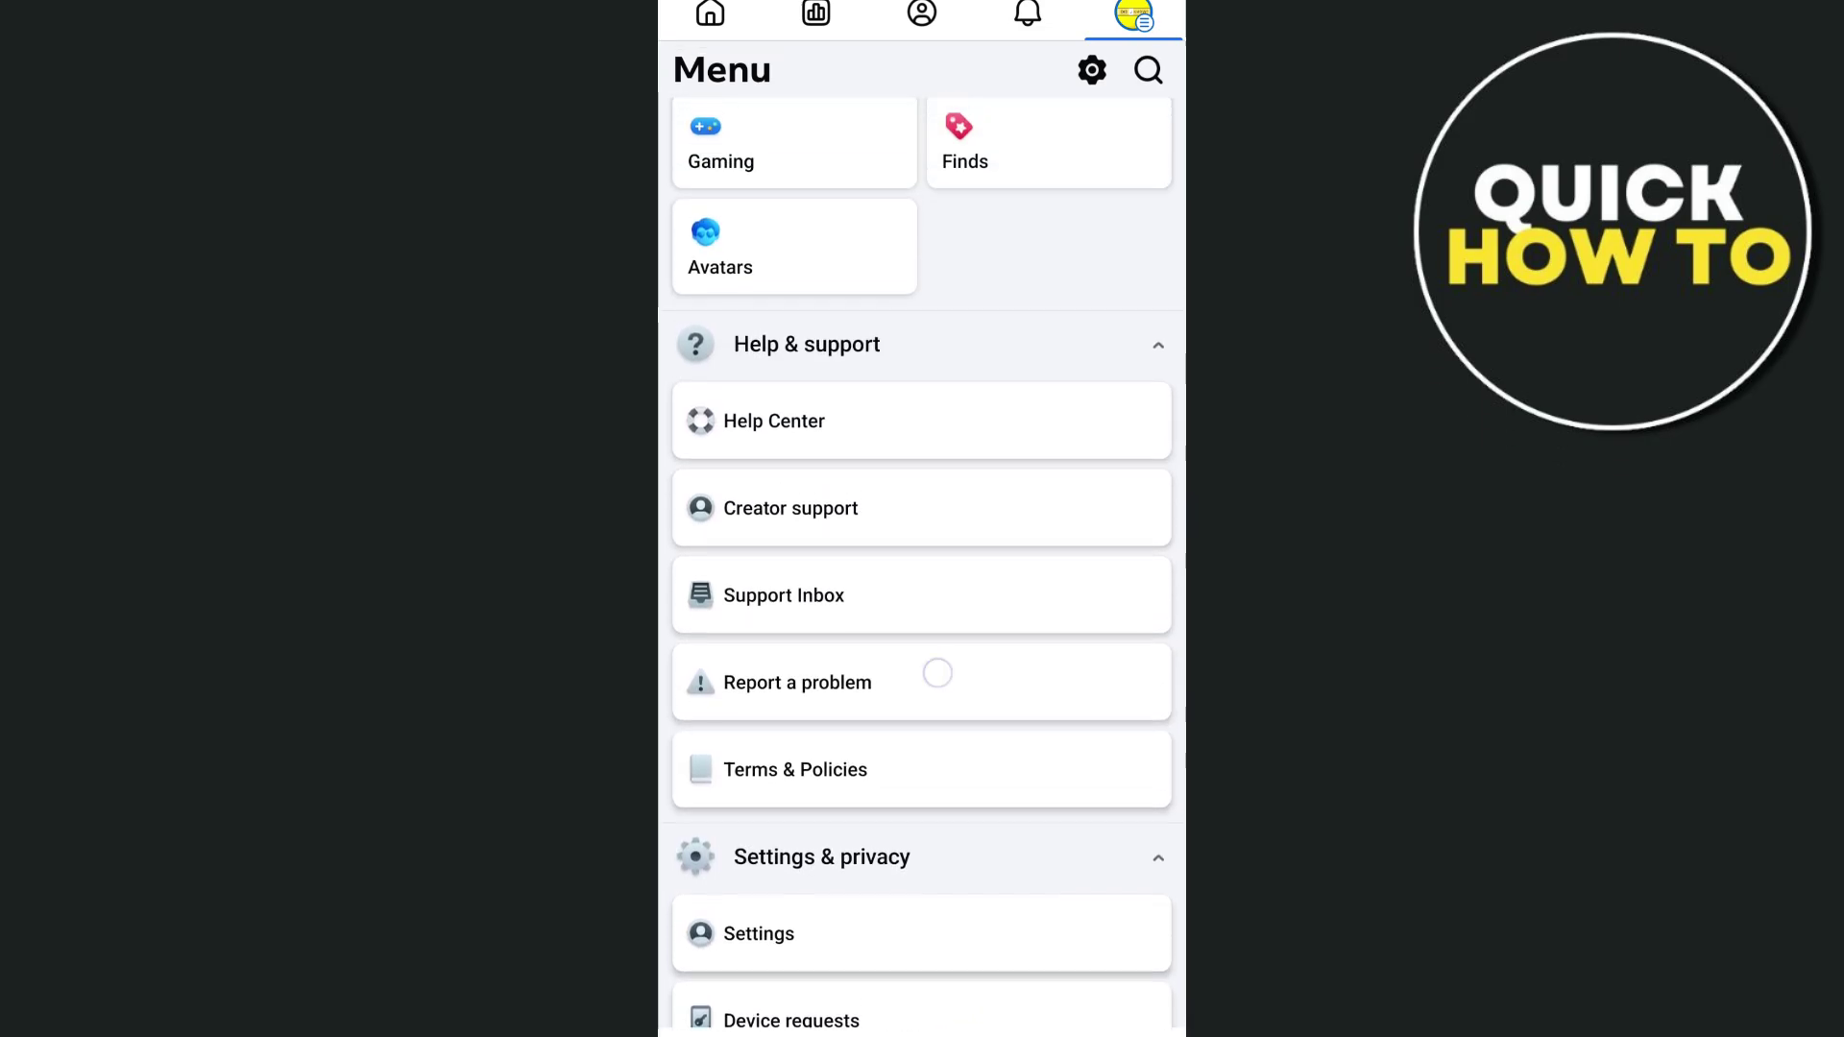
scroll(922, 576, up, 8)
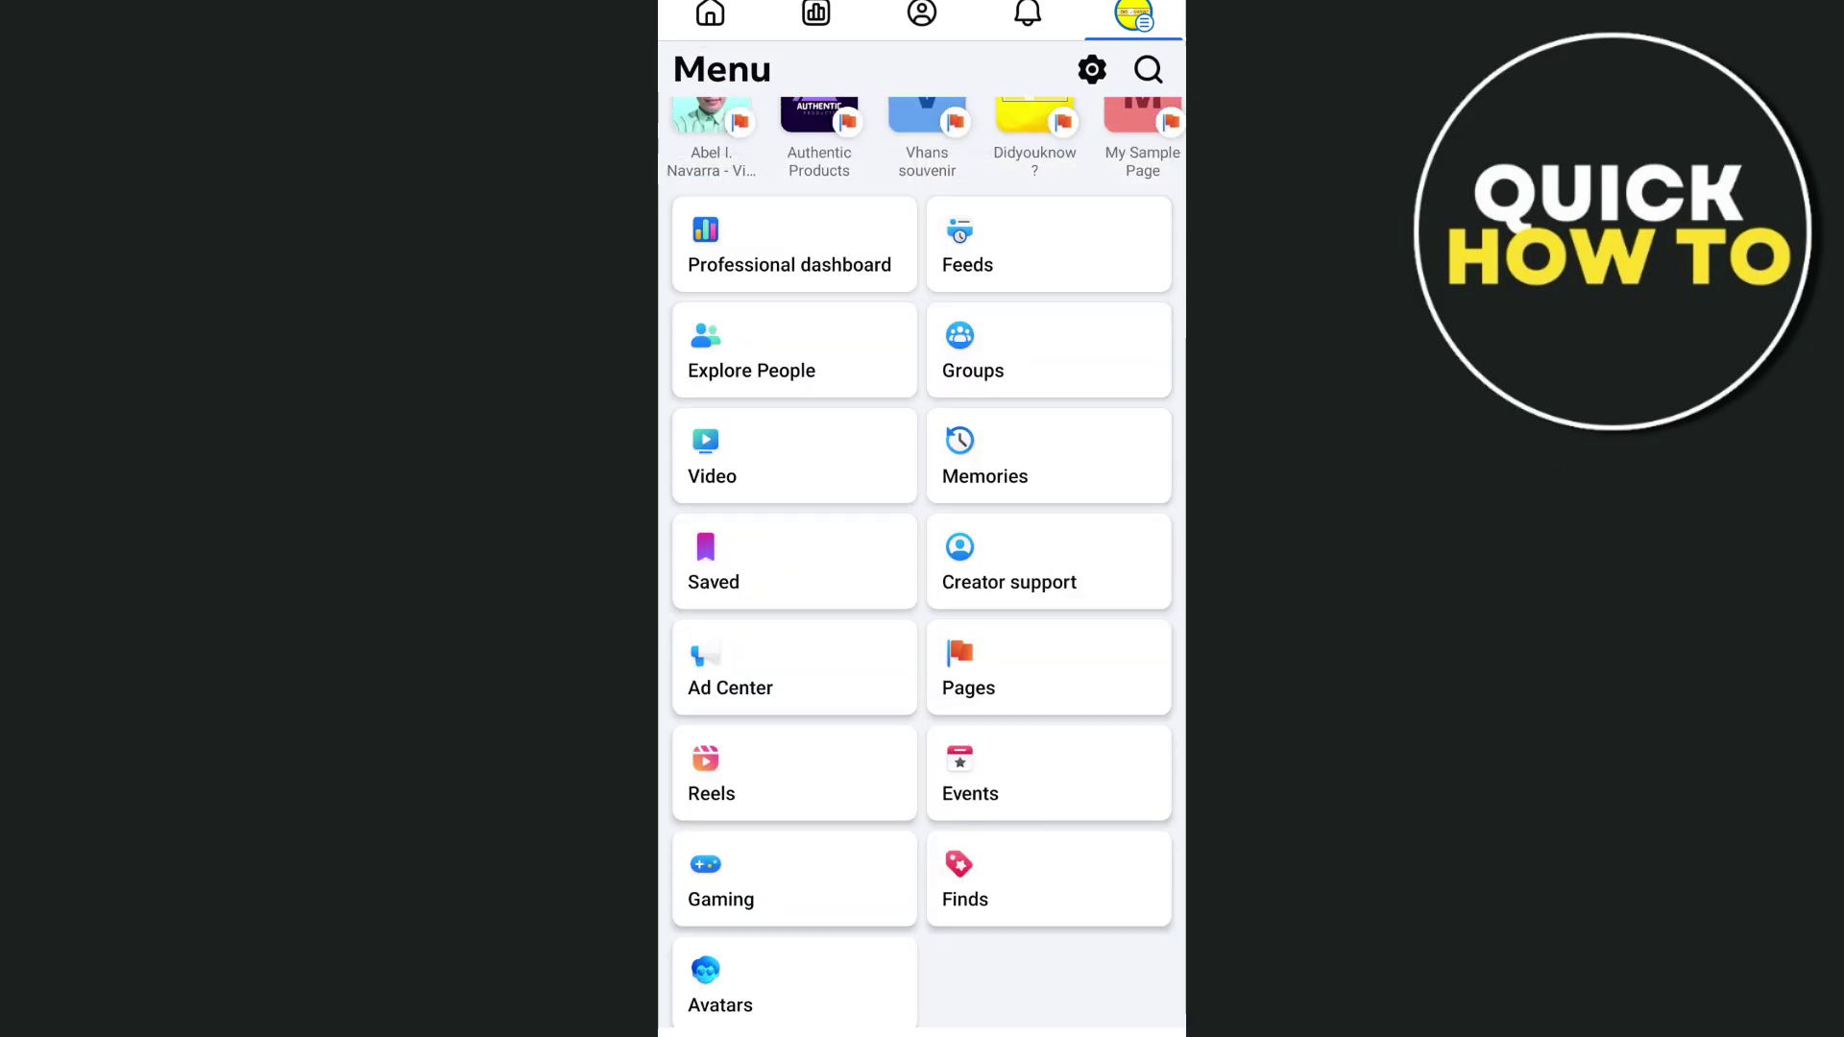
scroll(923, 577, down, 10)
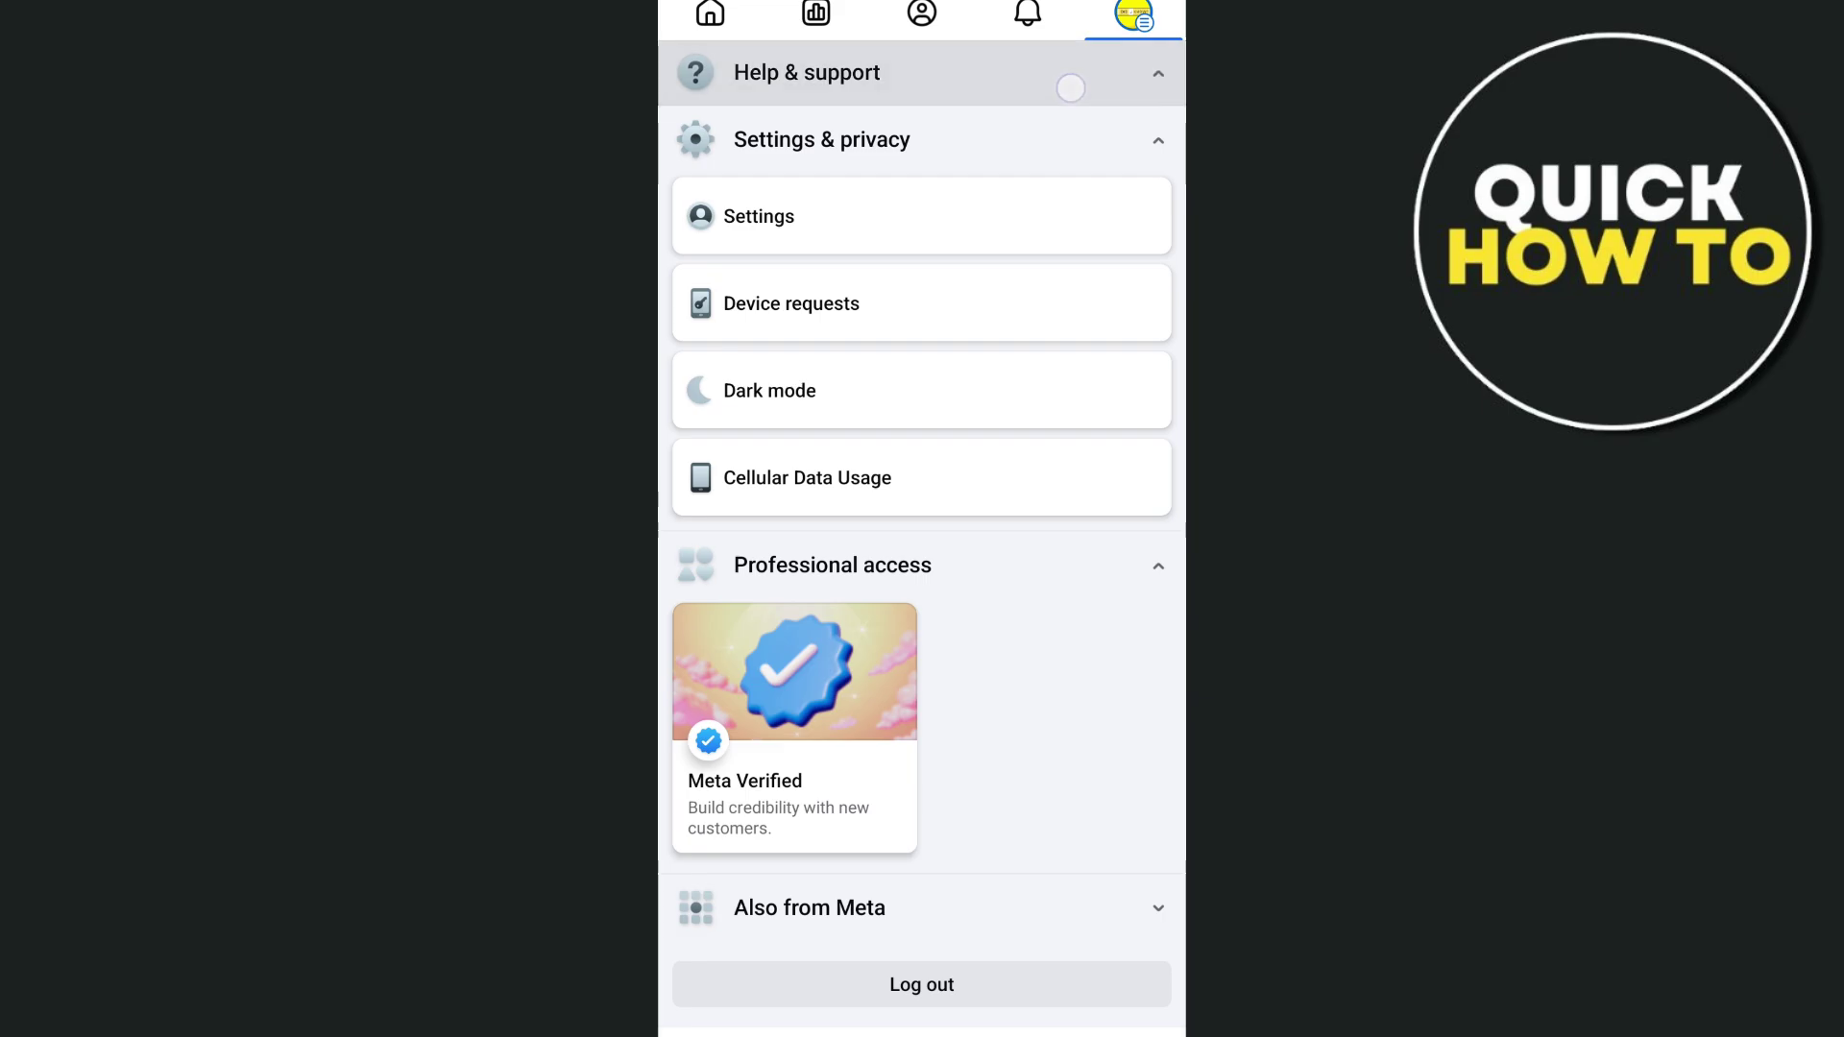
click(1071, 80)
click(922, 414)
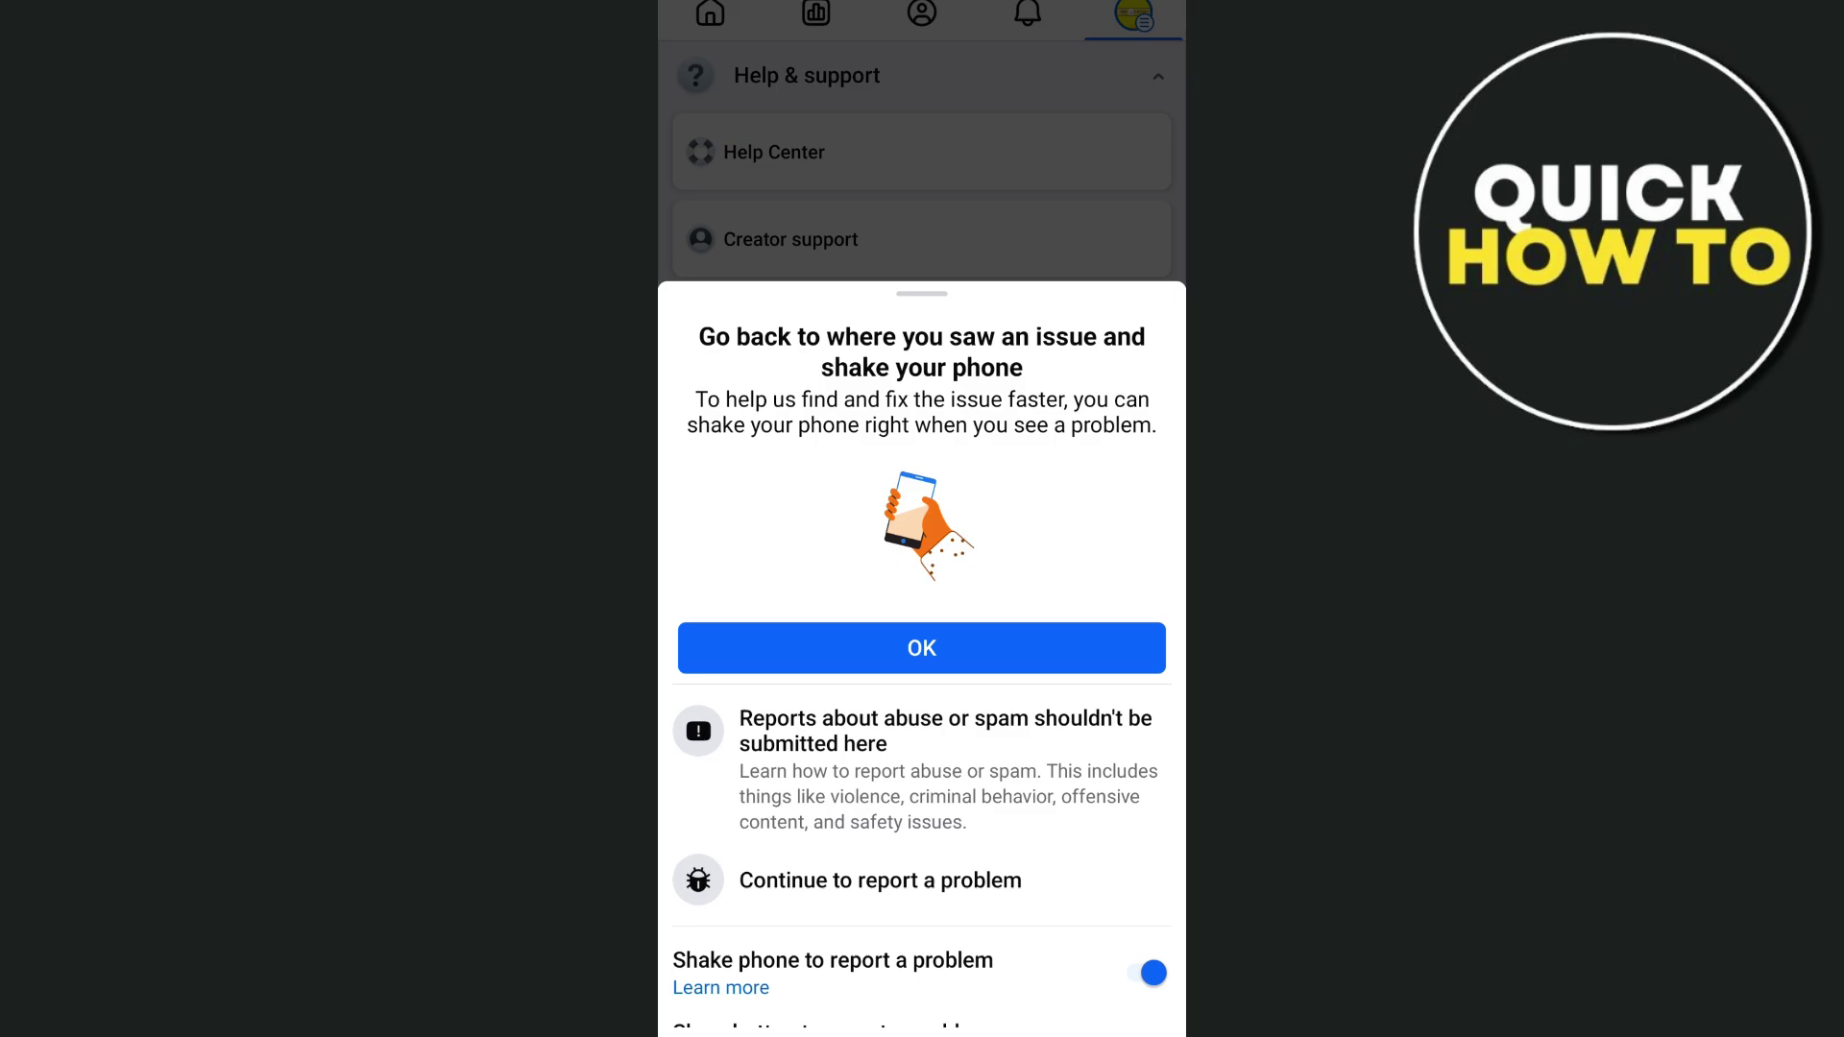
- Continue to the Report technical problem screen
click(881, 881)
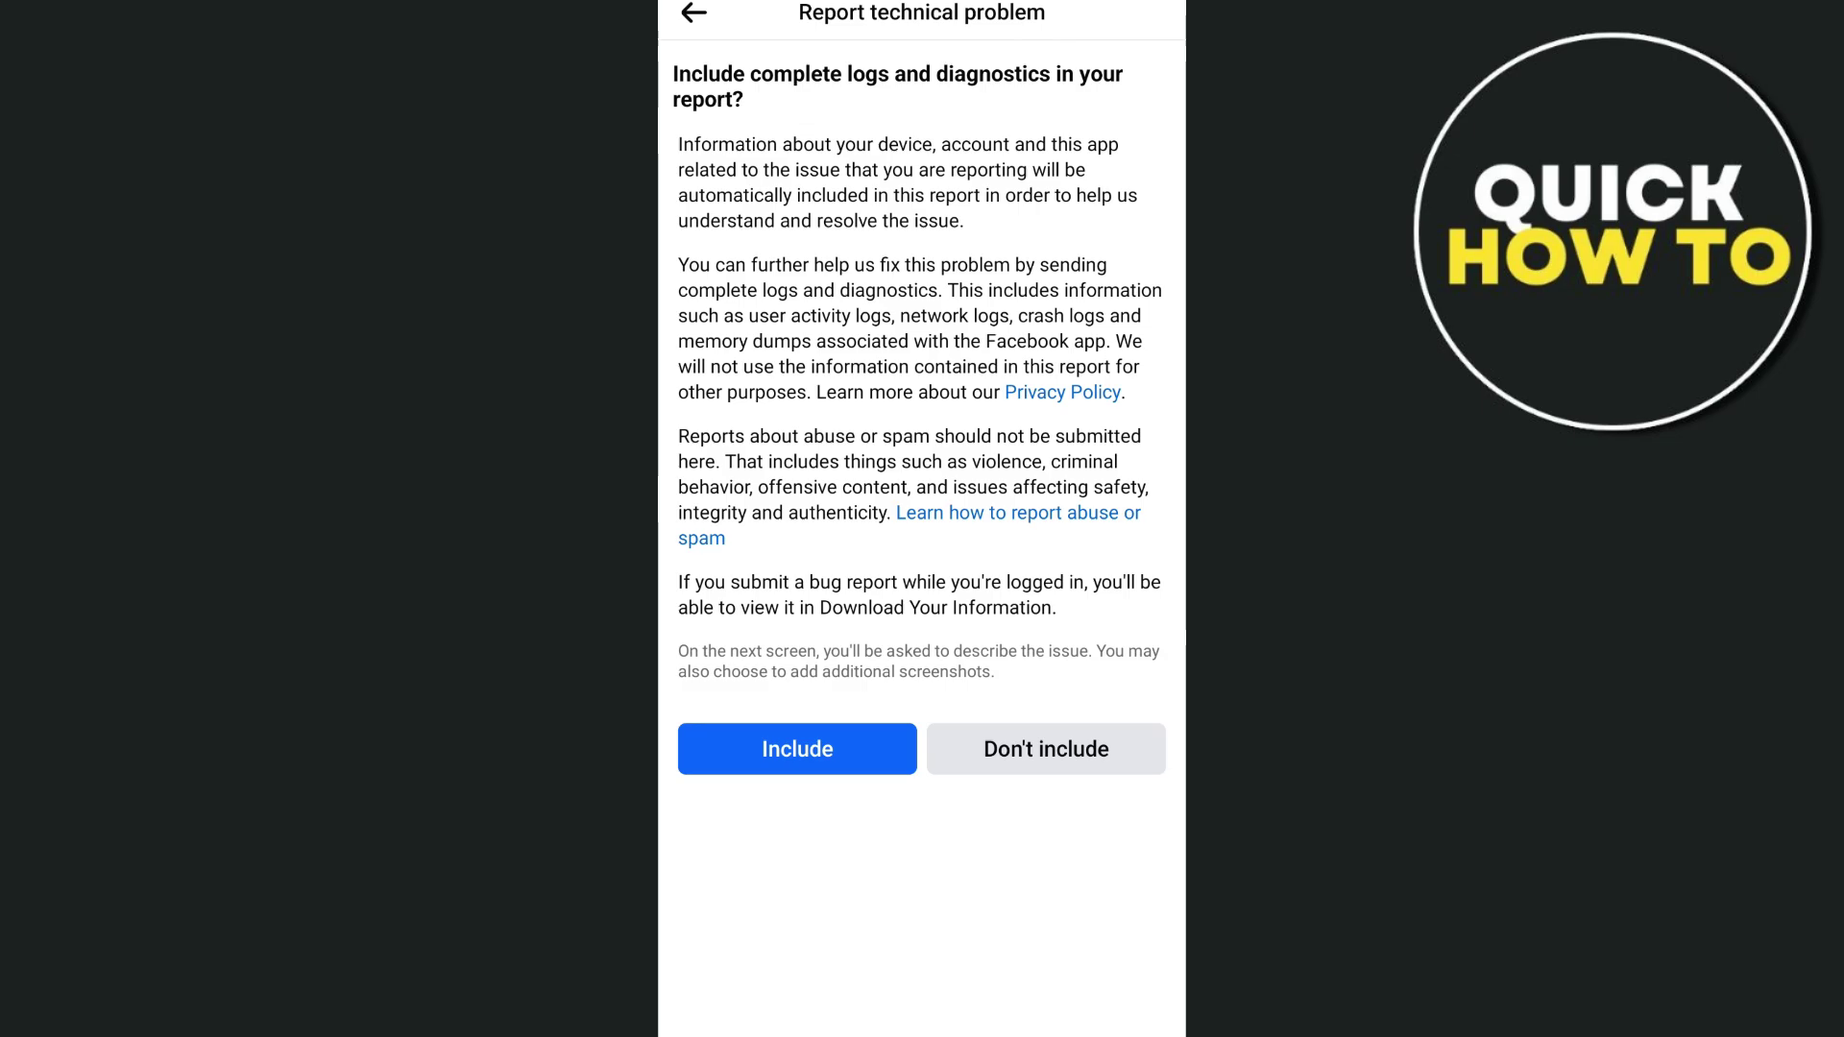
- Send the report without complete logs and select Profile as the affected product
click(1046, 749)
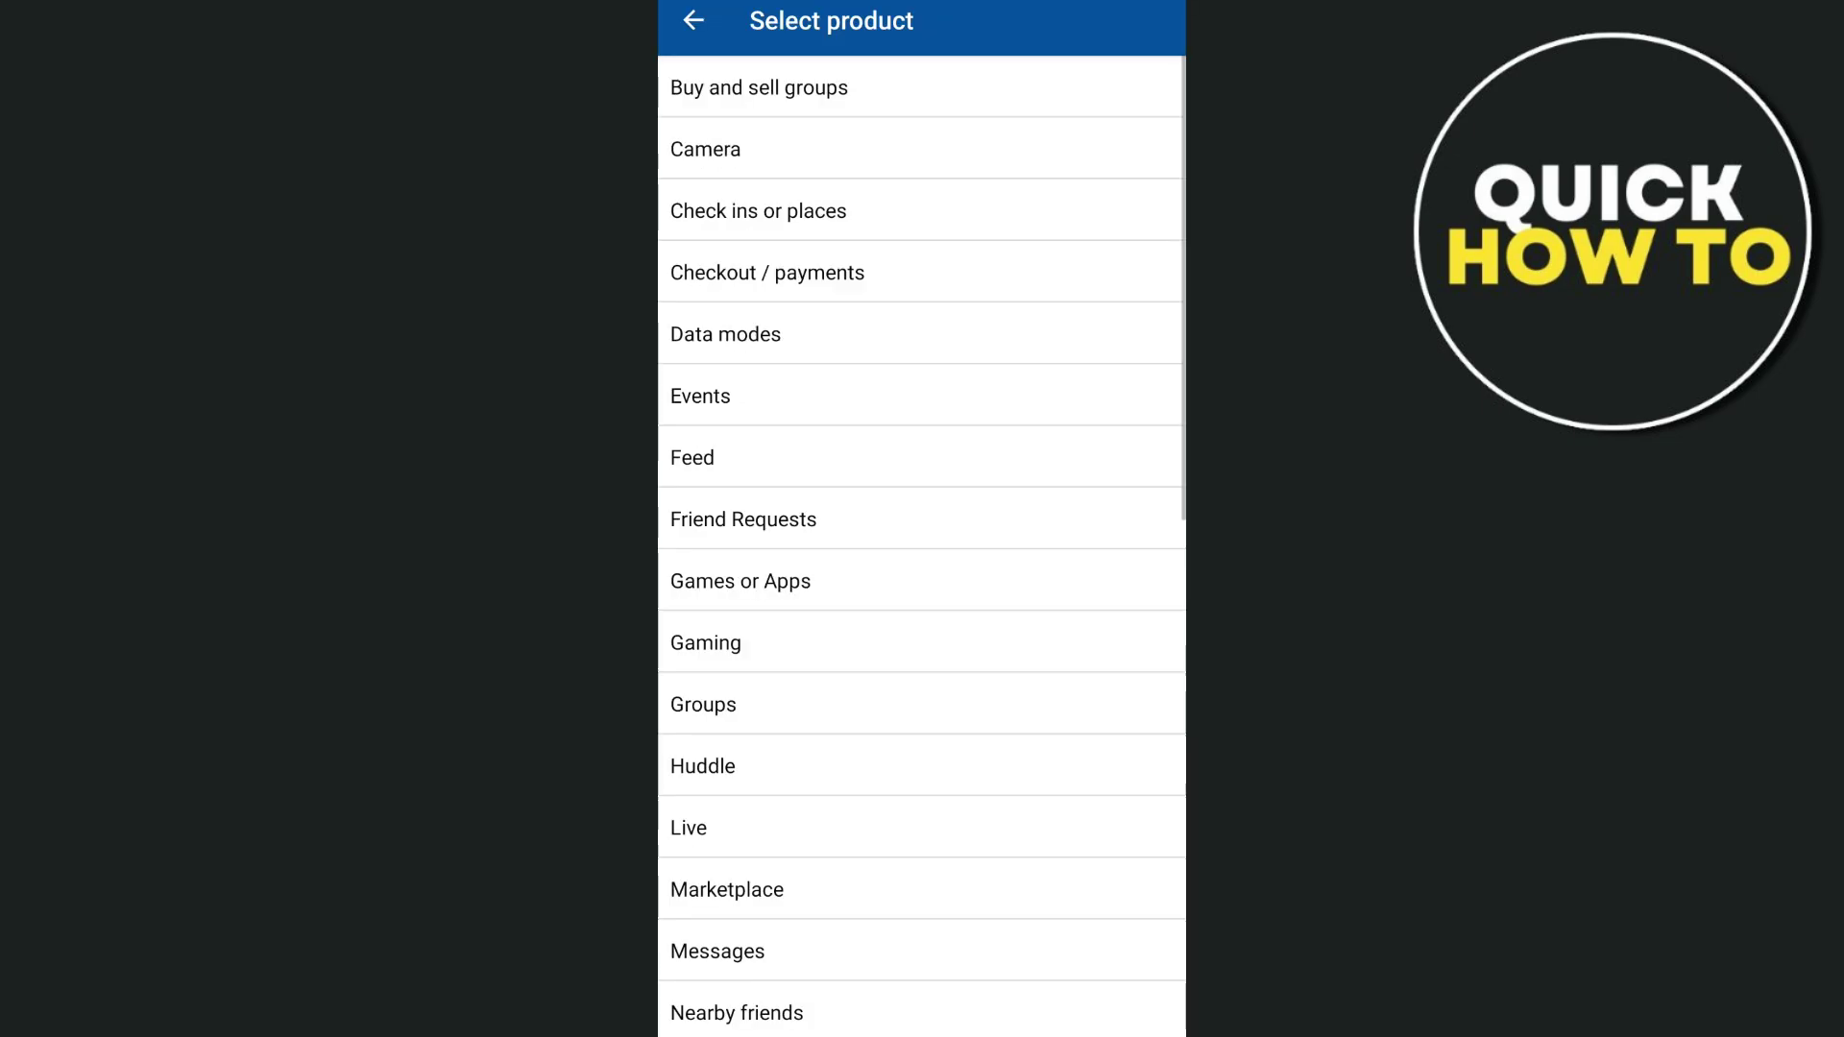
scroll(1057, 576, down, 8)
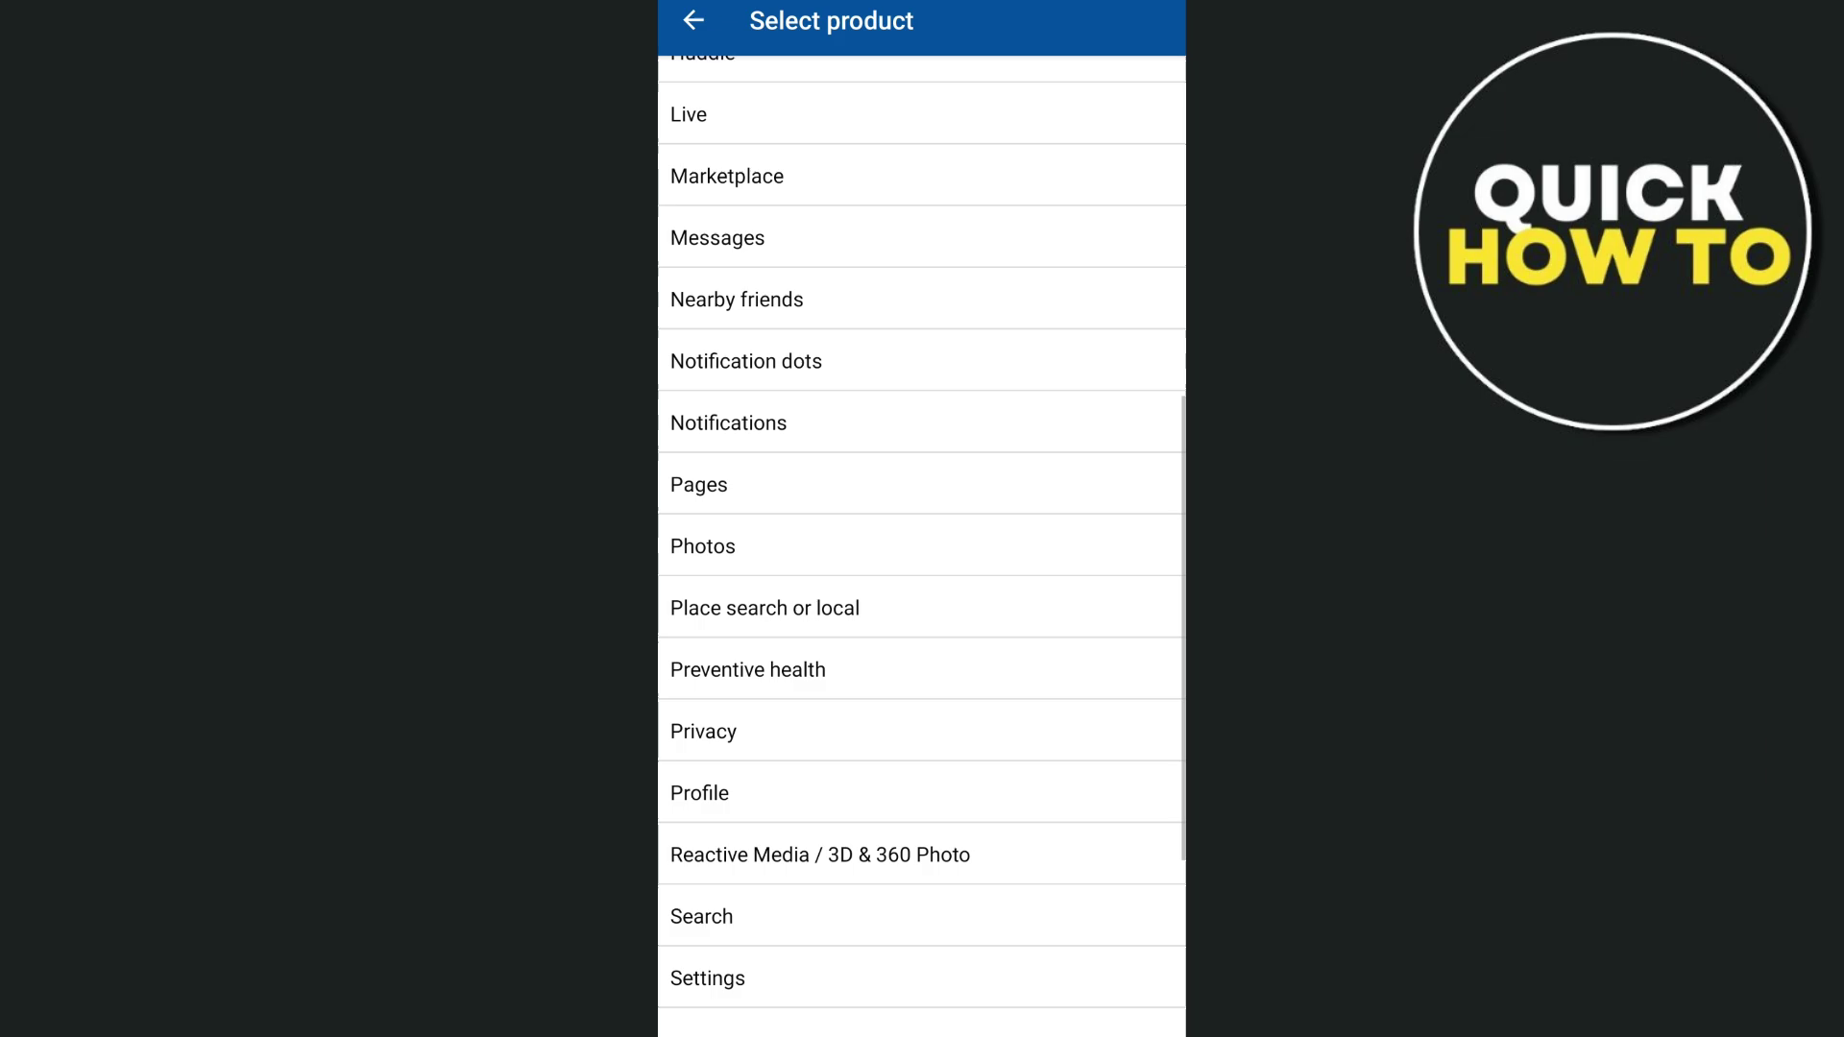
click(1013, 572)
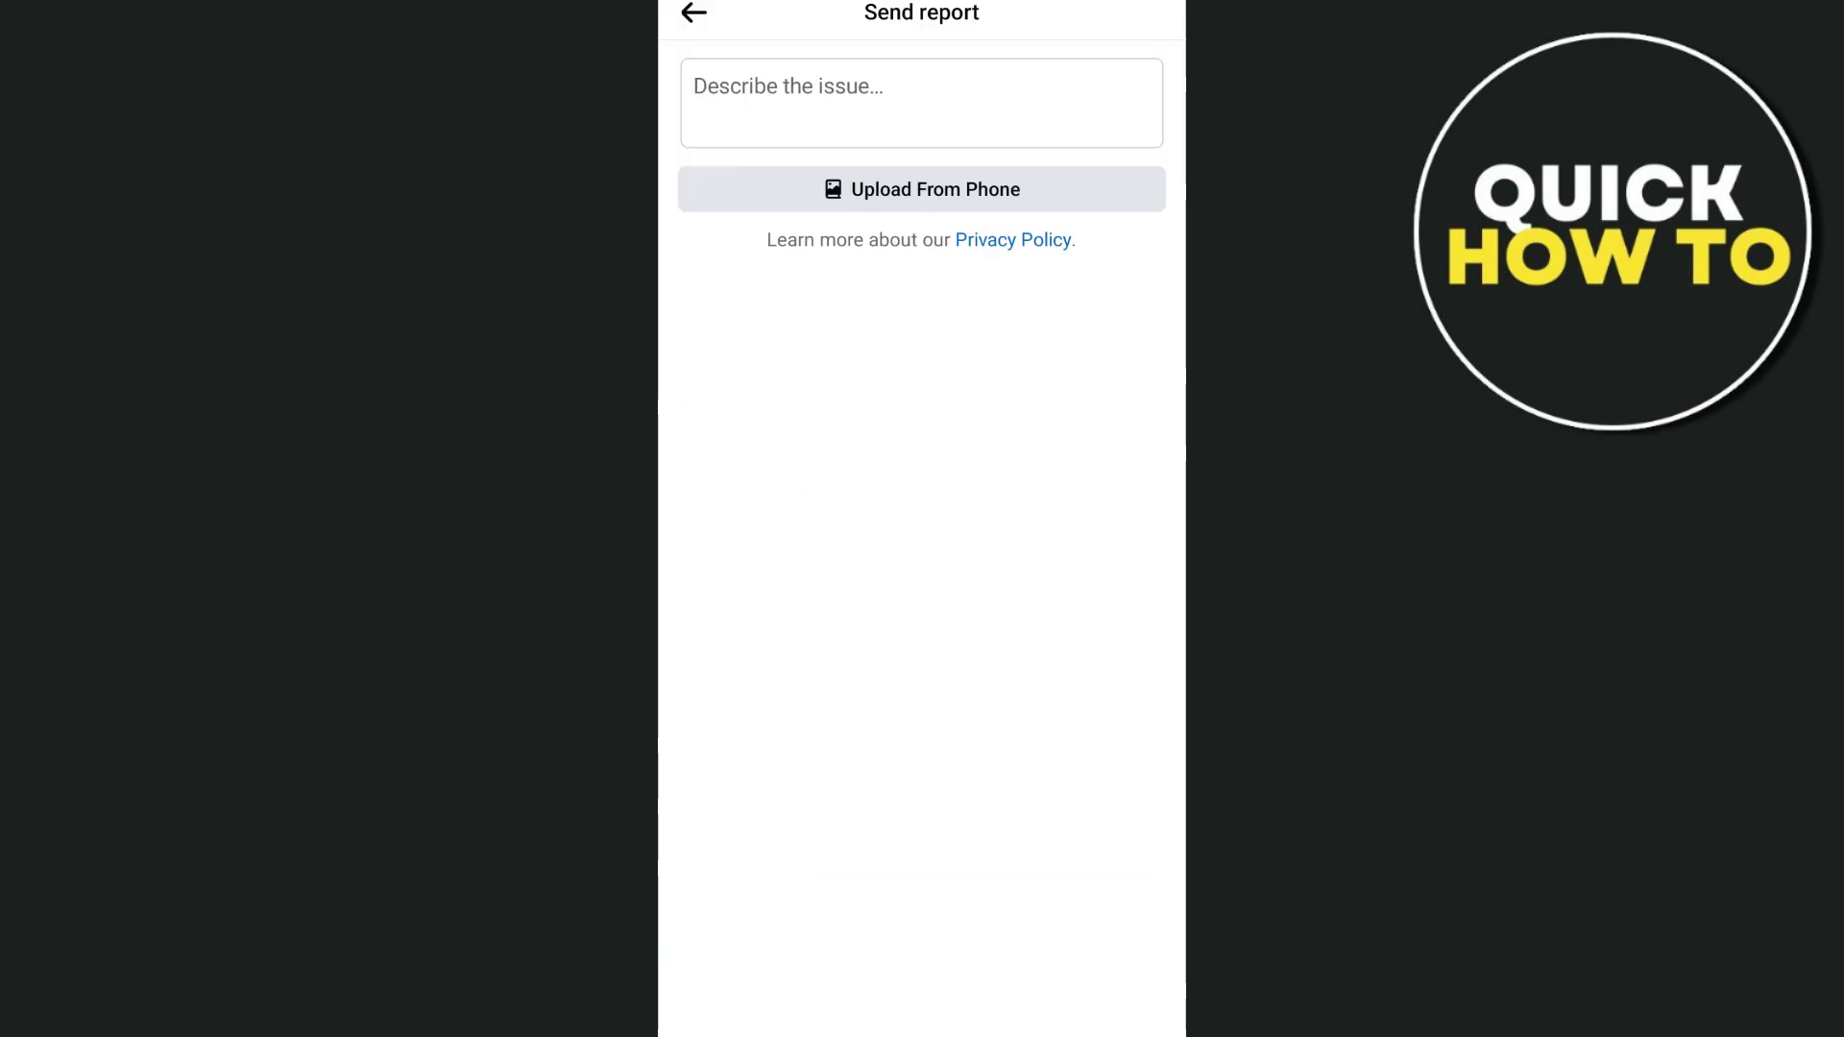